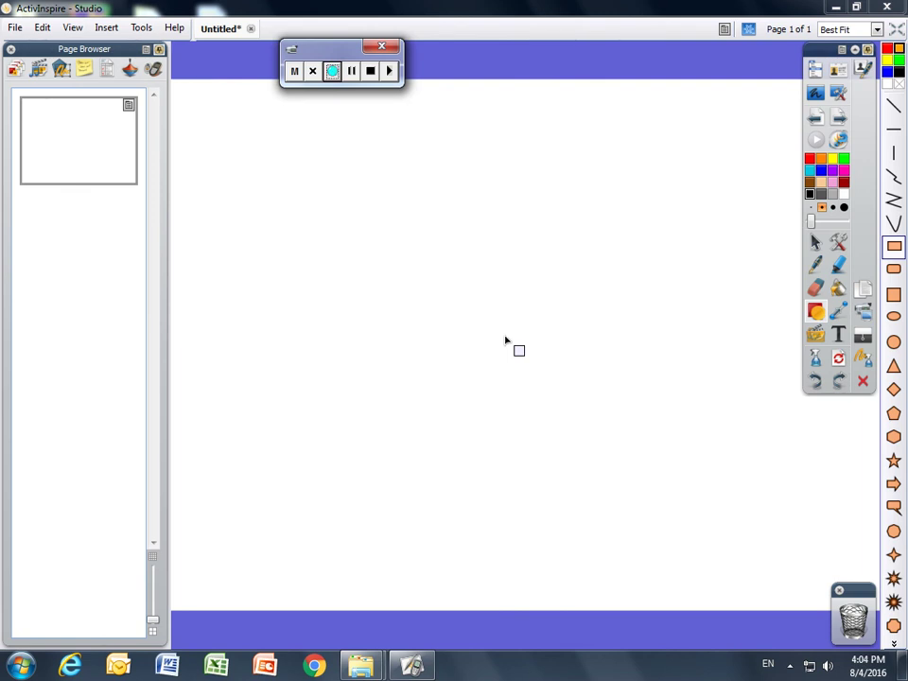
Switch to the Desktop Tools view over the Windows desktop, open the Start menu, and return to the flipchart
{"action": "left_click", "coordinate": [840, 95]}
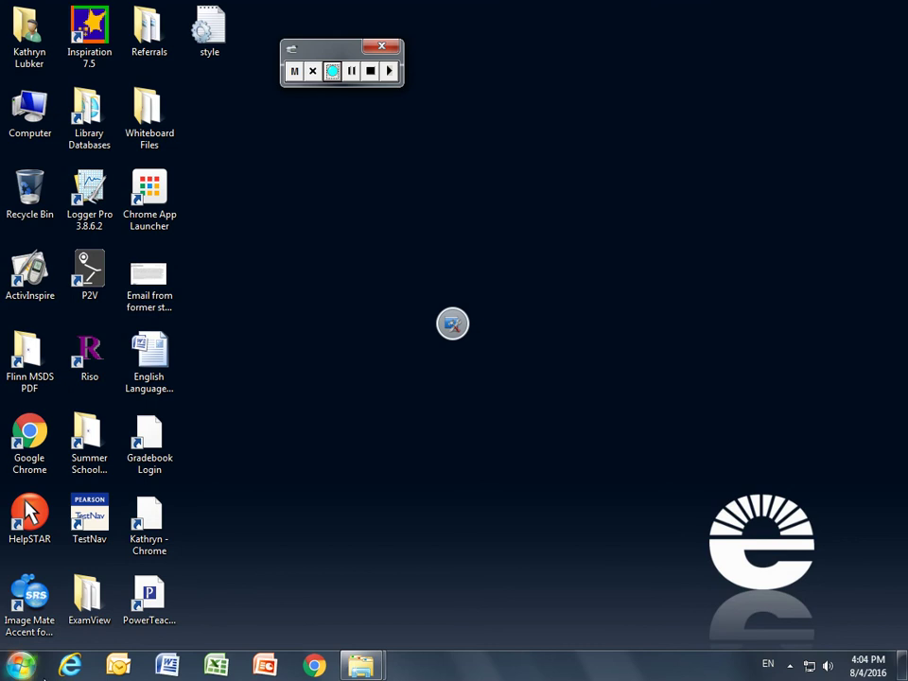
{"action": "left_click", "coordinate": [23, 666]}
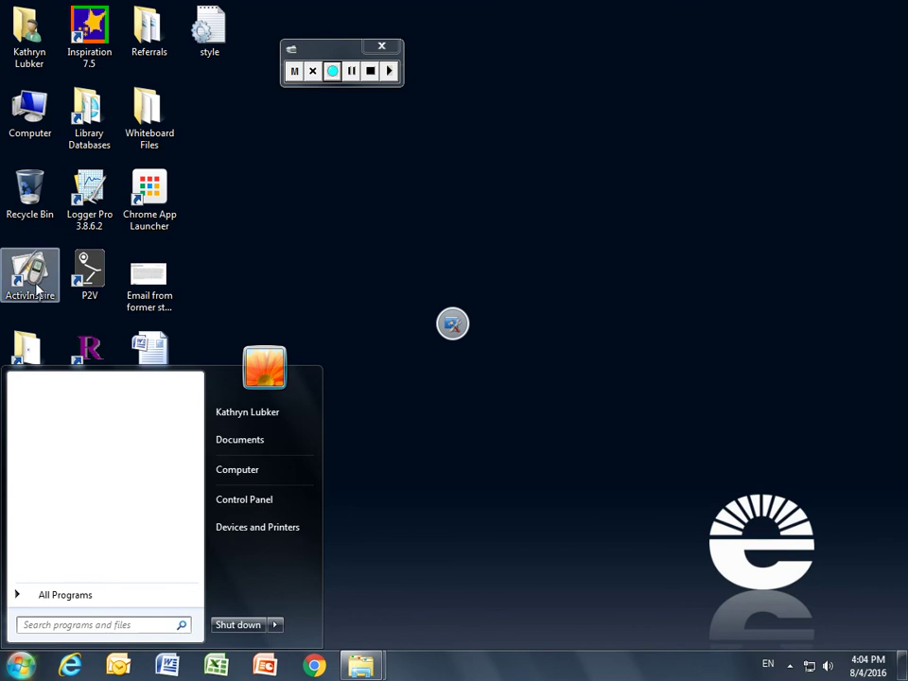
{"action": "left_click", "coordinate": [452, 323]}
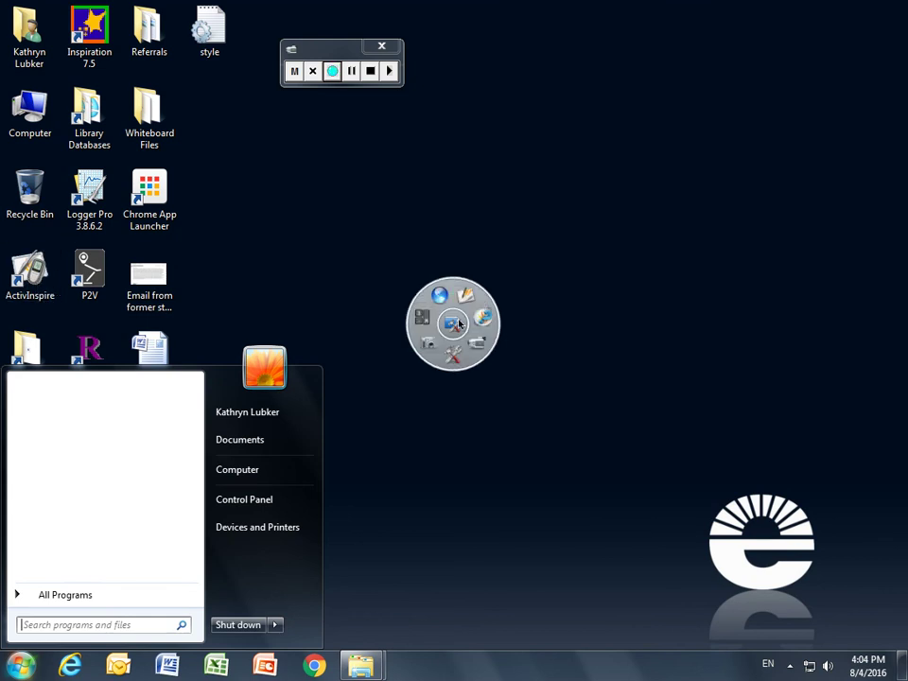
{"action": "left_click", "coordinate": [474, 303]}
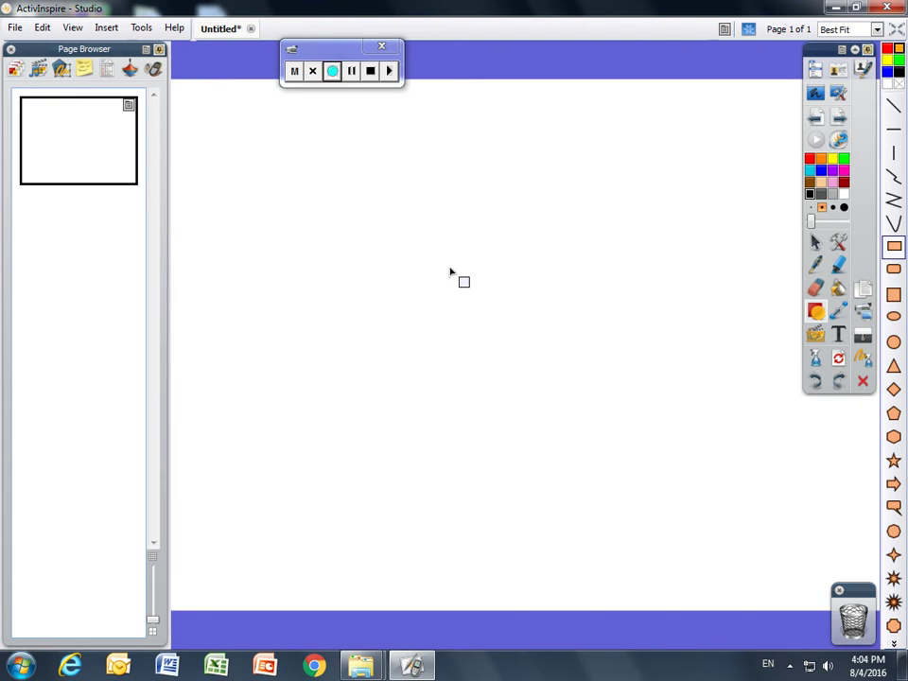
Handwrite "Welcome" in black with the Pen across the first flipchart page
{"action": "left_click", "coordinate": [815, 265]}
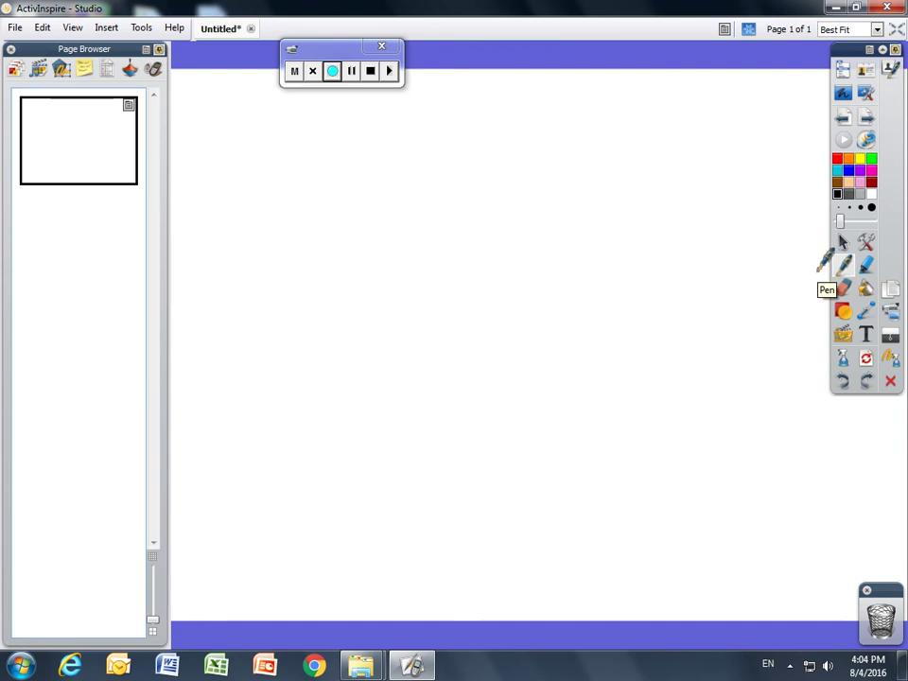
{"action": "mouse_move", "coordinate": [279, 247]}
{"action": "left_mouse_down"}
{"action": "mouse_move", "coordinate": [303, 297]}
{"action": "mouse_move", "coordinate": [352, 241]}
{"action": "left_mouse_up"}
{"action": "left_click_drag", "start_coordinate": [365, 281], "coordinate": [400, 304]}
{"action": "left_click_drag", "start_coordinate": [428, 240], "coordinate": [438, 307]}
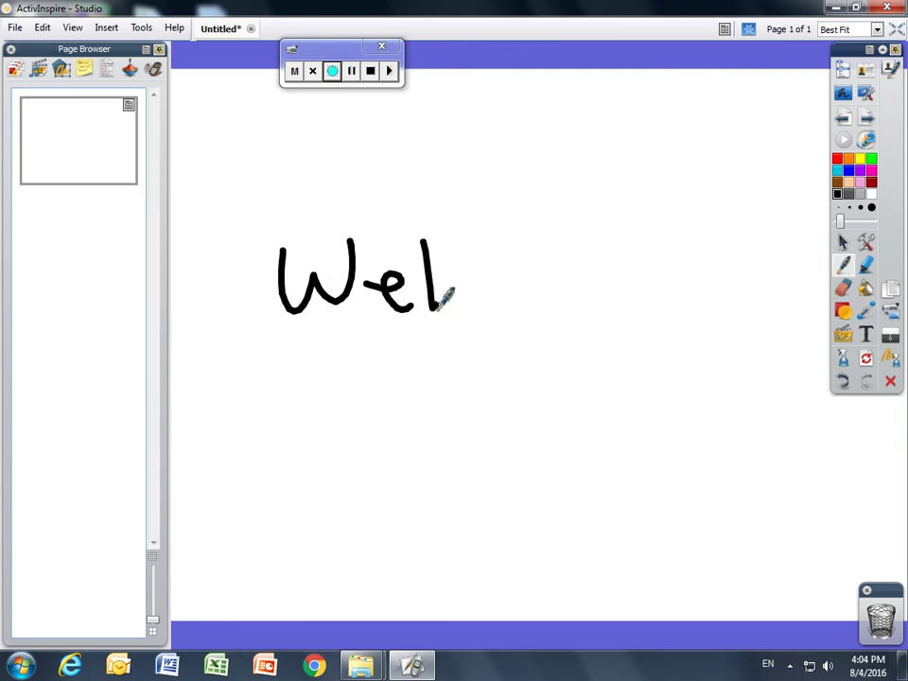
{"action": "mouse_move", "coordinate": [481, 281]}
{"action": "left_mouse_down"}
{"action": "mouse_move", "coordinate": [484, 307]}
{"action": "mouse_move", "coordinate": [519, 284]}
{"action": "mouse_move", "coordinate": [559, 274]}
{"action": "mouse_move", "coordinate": [579, 306]}
{"action": "left_mouse_up"}
{"action": "mouse_move", "coordinate": [590, 281]}
{"action": "left_mouse_down"}
{"action": "mouse_move", "coordinate": [608, 274]}
{"action": "mouse_move", "coordinate": [620, 318]}
{"action": "left_mouse_up"}
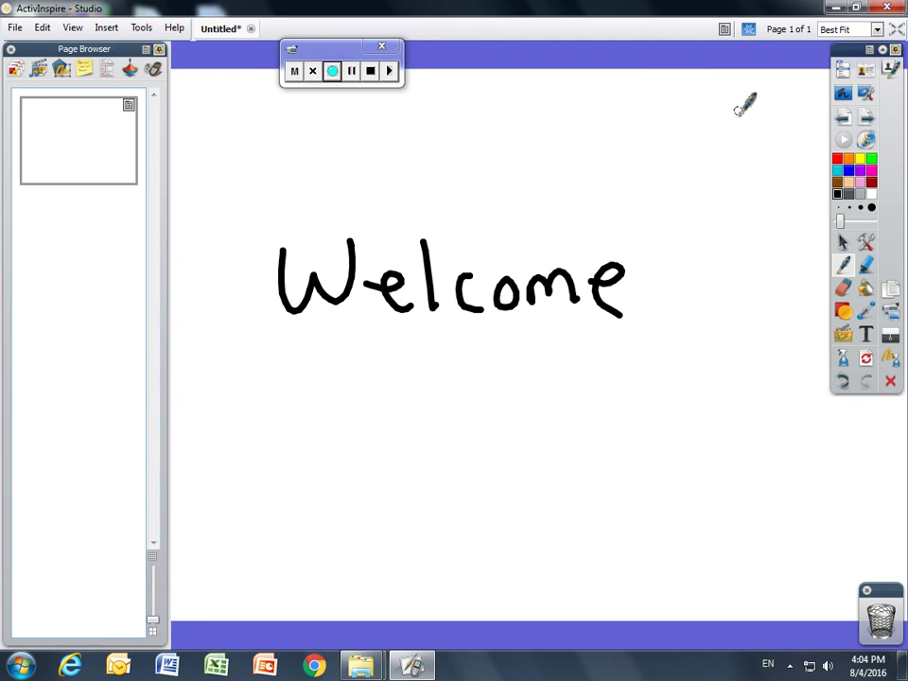
Add two new pages to the flipchart and handwrite "Goodbye" in black on the third page
{"action": "left_click", "coordinate": [867, 118]}
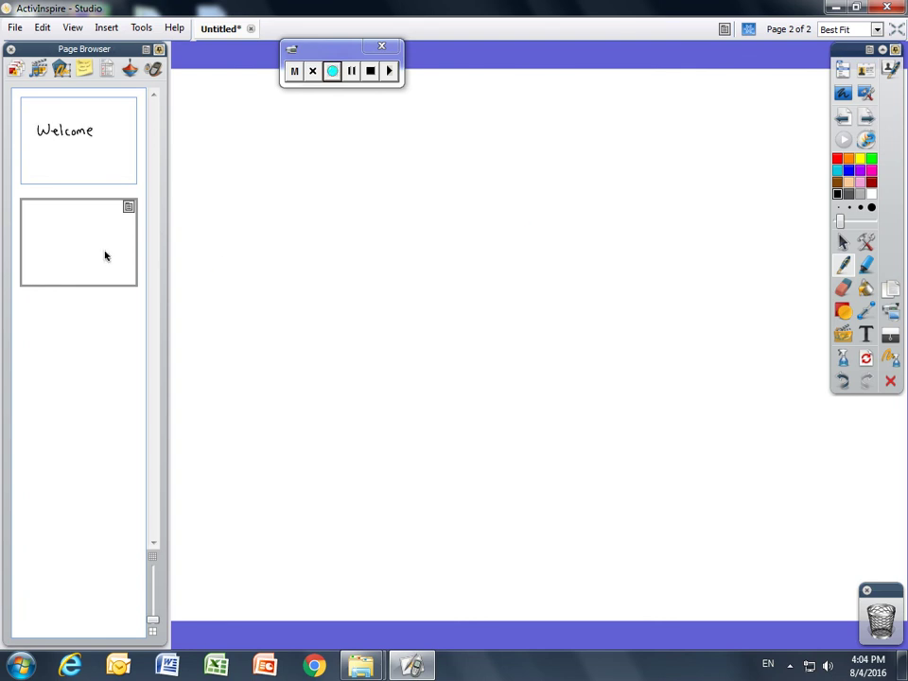
{"action": "left_click", "coordinate": [867, 118]}
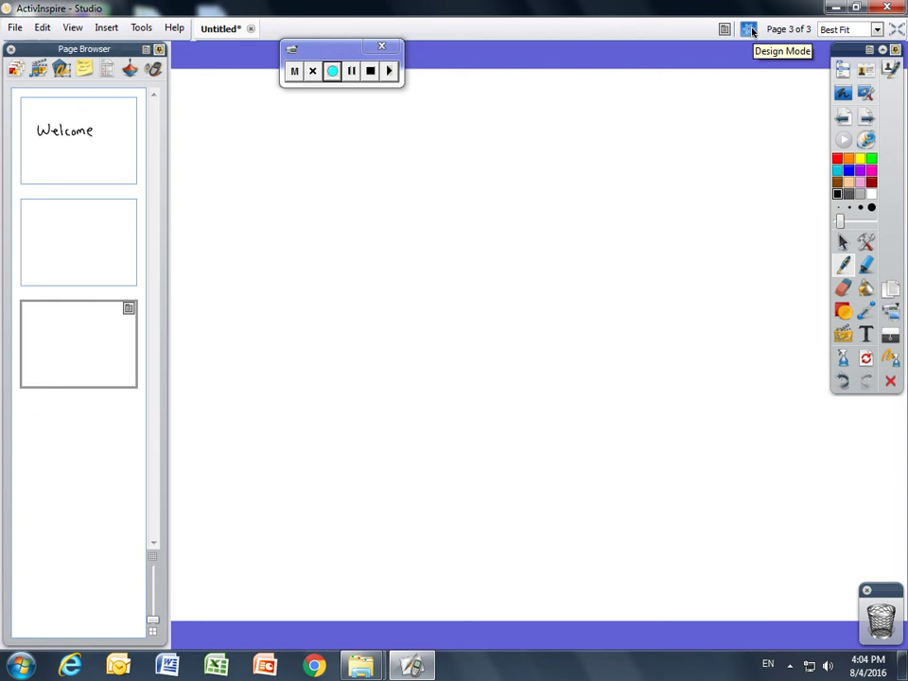
{"action": "left_click_drag", "start_coordinate": [366, 276], "coordinate": [406, 348]}
{"action": "left_click_drag", "start_coordinate": [445, 317], "coordinate": [449, 321]}
{"action": "mouse_move", "coordinate": [487, 312]}
{"action": "left_mouse_down"}
{"action": "mouse_move", "coordinate": [470, 322]}
{"action": "mouse_move", "coordinate": [483, 305]}
{"action": "mouse_move", "coordinate": [532, 333]}
{"action": "left_mouse_up"}
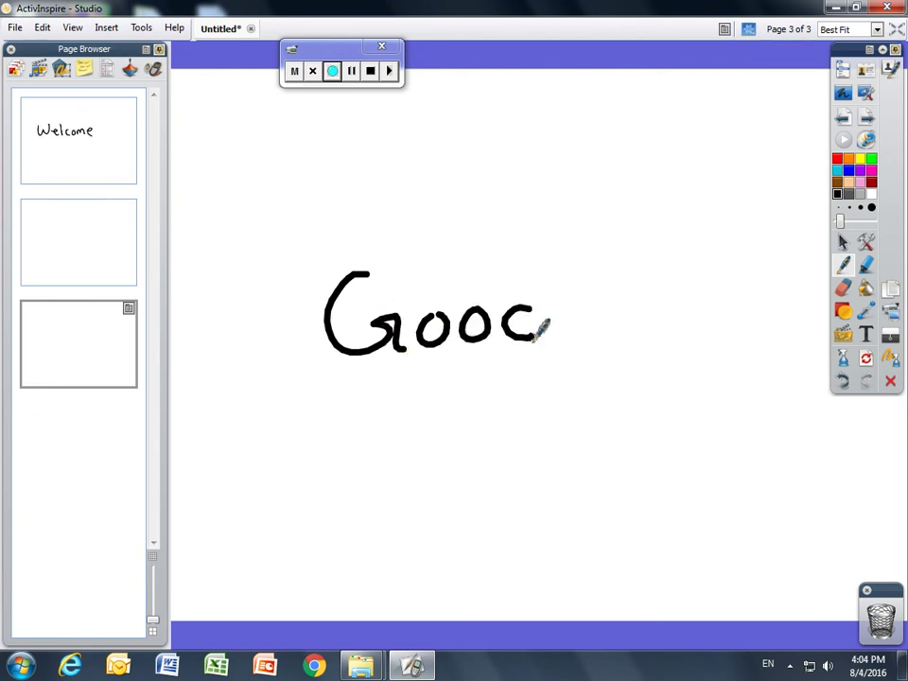
{"action": "mouse_move", "coordinate": [525, 271]}
{"action": "left_mouse_down"}
{"action": "mouse_move", "coordinate": [528, 342]}
{"action": "mouse_move", "coordinate": [552, 342]}
{"action": "left_mouse_up"}
{"action": "mouse_move", "coordinate": [552, 317]}
{"action": "left_mouse_down"}
{"action": "mouse_move", "coordinate": [559, 340]}
{"action": "mouse_move", "coordinate": [612, 336]}
{"action": "mouse_move", "coordinate": [594, 380]}
{"action": "left_mouse_up"}
{"action": "mouse_move", "coordinate": [629, 322]}
{"action": "left_mouse_down"}
{"action": "mouse_move", "coordinate": [653, 315]}
{"action": "mouse_move", "coordinate": [664, 340]}
{"action": "left_mouse_up"}
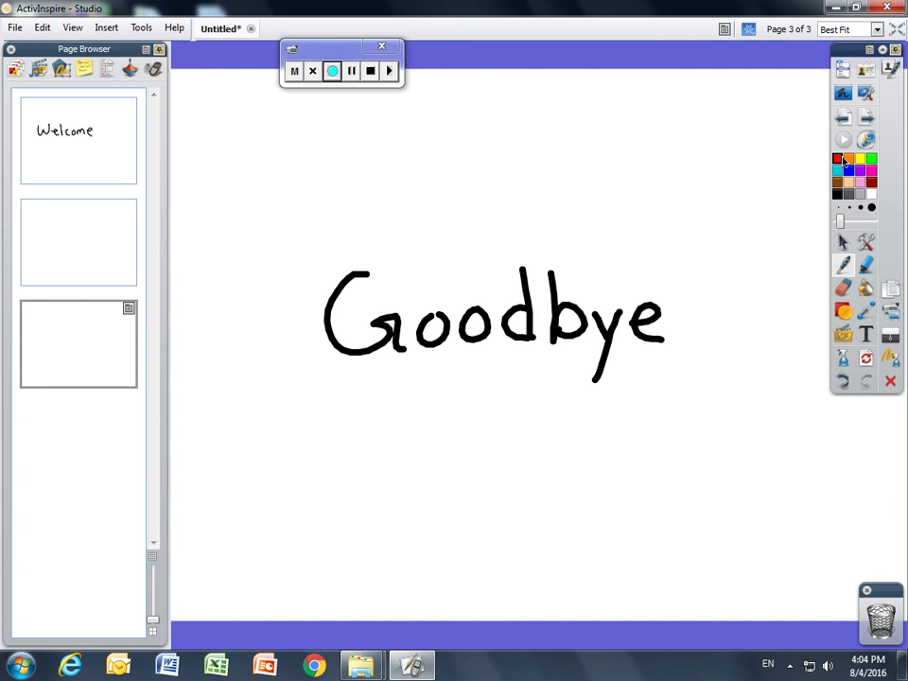
Underline "Goodbye" in red with the Pen and draw a second, much thicker red stroke beneath it
{"action": "left_click", "coordinate": [837, 160]}
{"action": "left_click_drag", "start_coordinate": [643, 372], "coordinate": [354, 388]}
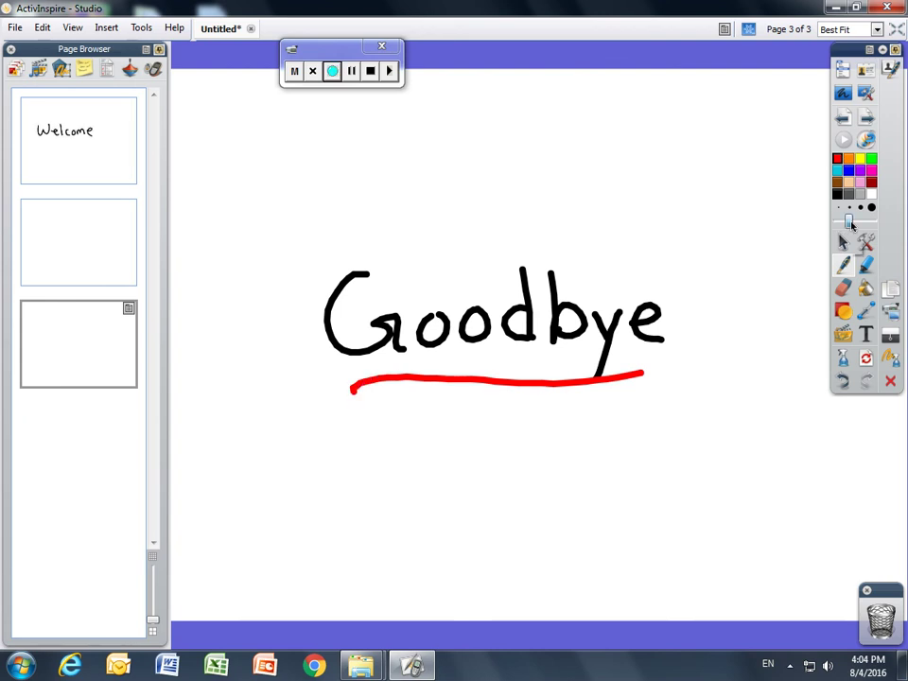
{"action": "mouse_move", "coordinate": [844, 224]}
{"action": "left_click_drag", "start_coordinate": [844, 224], "coordinate": [870, 227]}
{"action": "left_click_drag", "start_coordinate": [643, 432], "coordinate": [368, 429]}
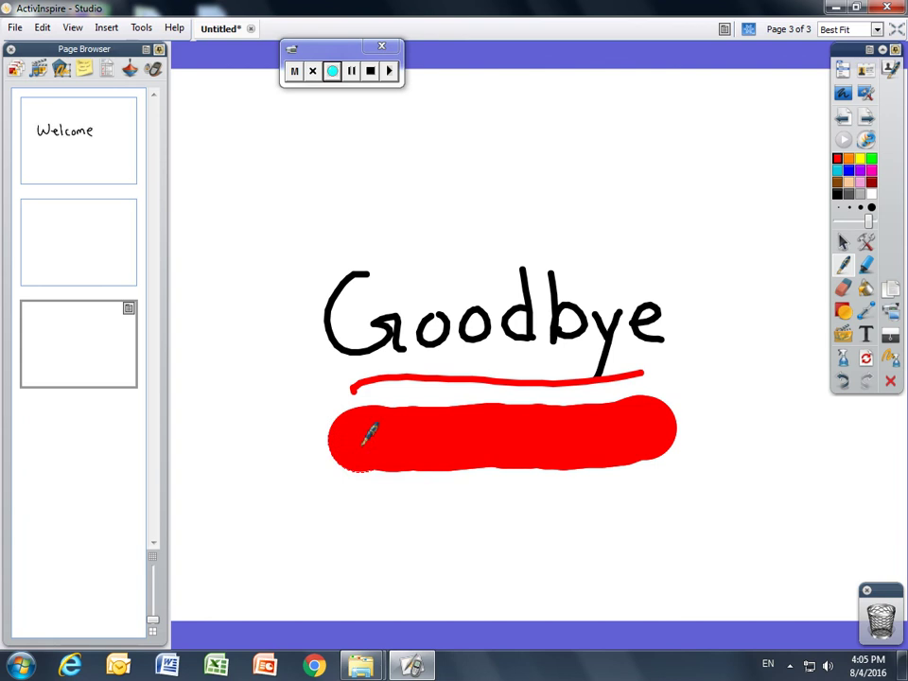
Highlight the word "Goodbye" in light blue and erase the thick red stroke below the underline
{"action": "left_click", "coordinate": [866, 268]}
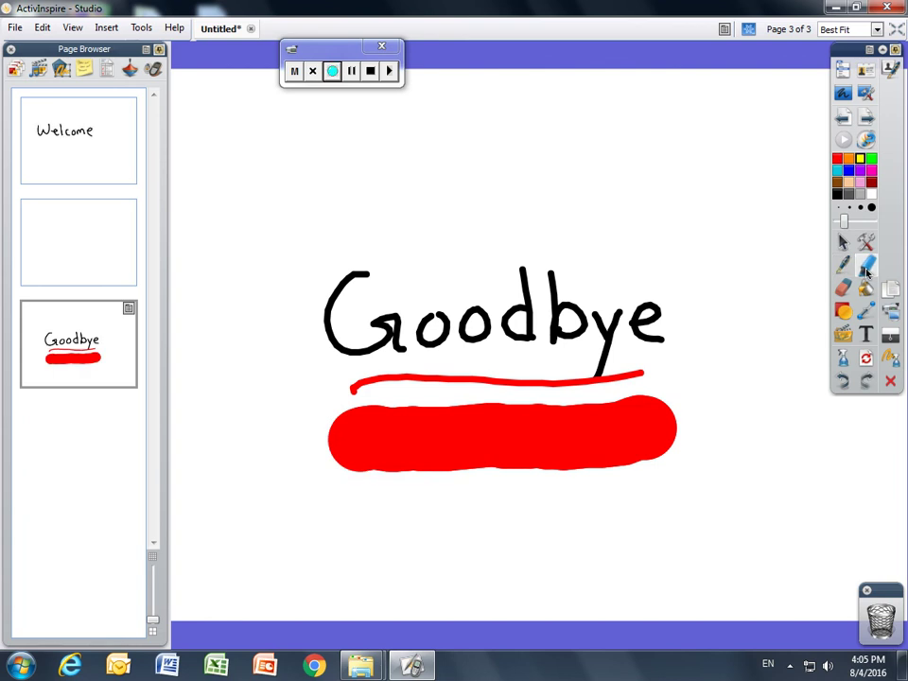
{"action": "left_click", "coordinate": [839, 171]}
{"action": "mouse_move", "coordinate": [651, 319]}
{"action": "left_mouse_down"}
{"action": "mouse_move", "coordinate": [635, 303]}
{"action": "mouse_move", "coordinate": [518, 314]}
{"action": "mouse_move", "coordinate": [386, 295]}
{"action": "mouse_move", "coordinate": [357, 278]}
{"action": "mouse_move", "coordinate": [326, 342]}
{"action": "mouse_move", "coordinate": [569, 313]}
{"action": "left_mouse_up"}
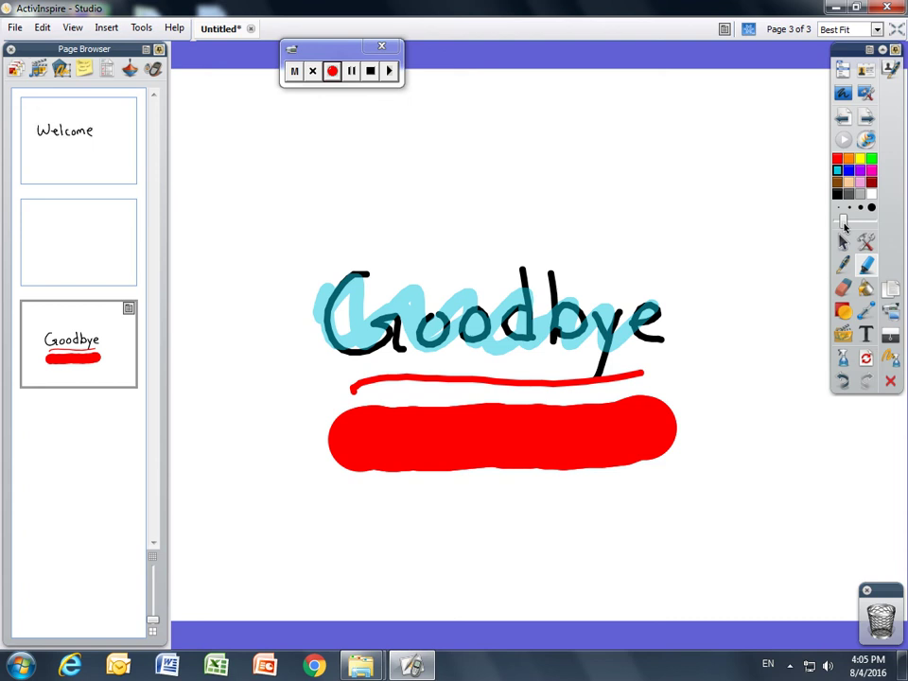
{"action": "left_click", "coordinate": [844, 290]}
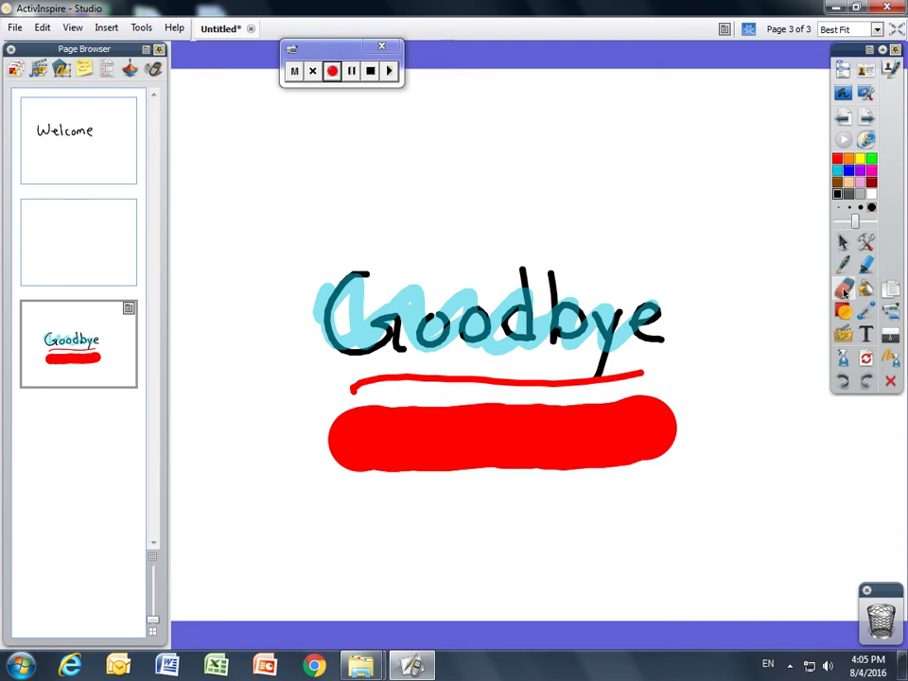
{"action": "mouse_move", "coordinate": [652, 430]}
{"action": "left_mouse_down"}
{"action": "mouse_move", "coordinate": [609, 416]}
{"action": "mouse_move", "coordinate": [594, 431]}
{"action": "mouse_move", "coordinate": [665, 441]}
{"action": "mouse_move", "coordinate": [383, 419]}
{"action": "mouse_move", "coordinate": [473, 442]}
{"action": "mouse_move", "coordinate": [352, 470]}
{"action": "left_mouse_up"}
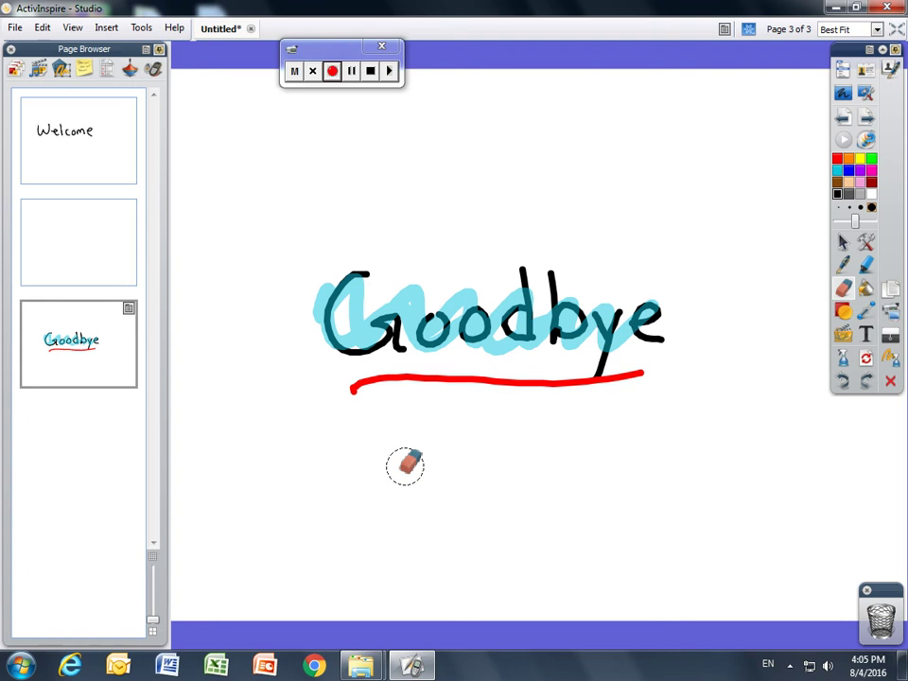
Draw a thick red looping scribble on the blank second page and erase part of its outer loop
{"action": "left_click", "coordinate": [116, 271]}
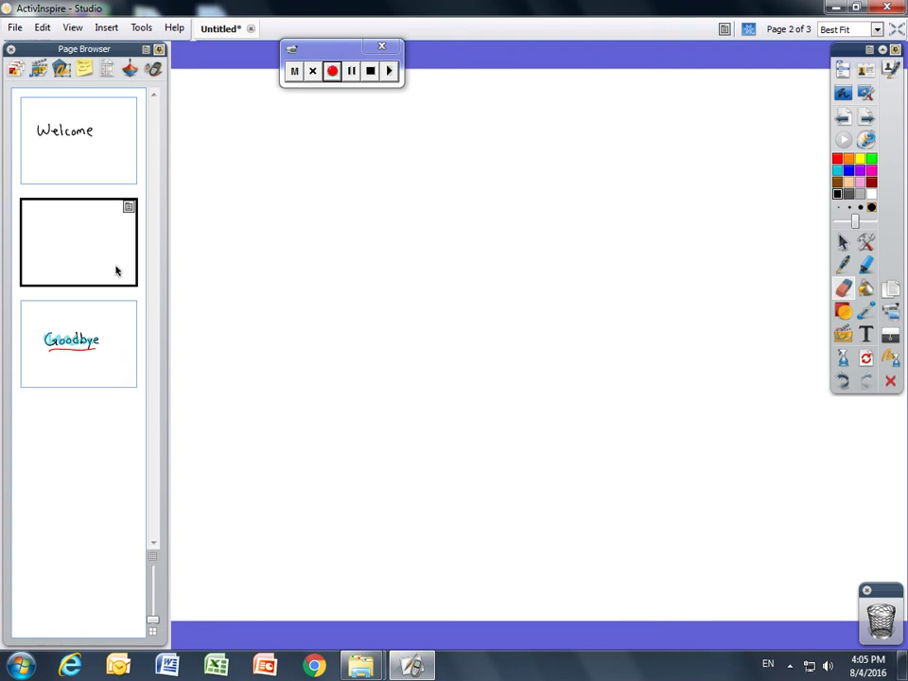
{"action": "left_click", "coordinate": [842, 264]}
{"action": "mouse_move", "coordinate": [620, 180]}
{"action": "left_mouse_down"}
{"action": "mouse_move", "coordinate": [604, 419]}
{"action": "mouse_move", "coordinate": [331, 364]}
{"action": "mouse_move", "coordinate": [719, 263]}
{"action": "mouse_move", "coordinate": [463, 146]}
{"action": "mouse_move", "coordinate": [555, 301]}
{"action": "left_mouse_up"}
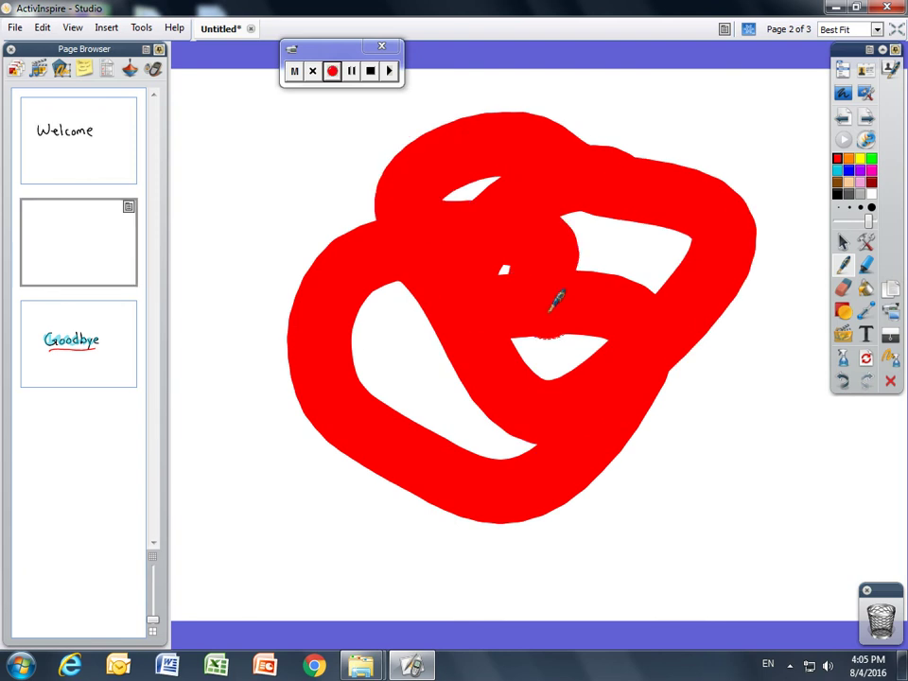
{"action": "left_click", "coordinate": [842, 288]}
{"action": "mouse_move", "coordinate": [720, 289]}
{"action": "left_mouse_down"}
{"action": "mouse_move", "coordinate": [712, 239]}
{"action": "mouse_move", "coordinate": [659, 236]}
{"action": "left_mouse_up"}
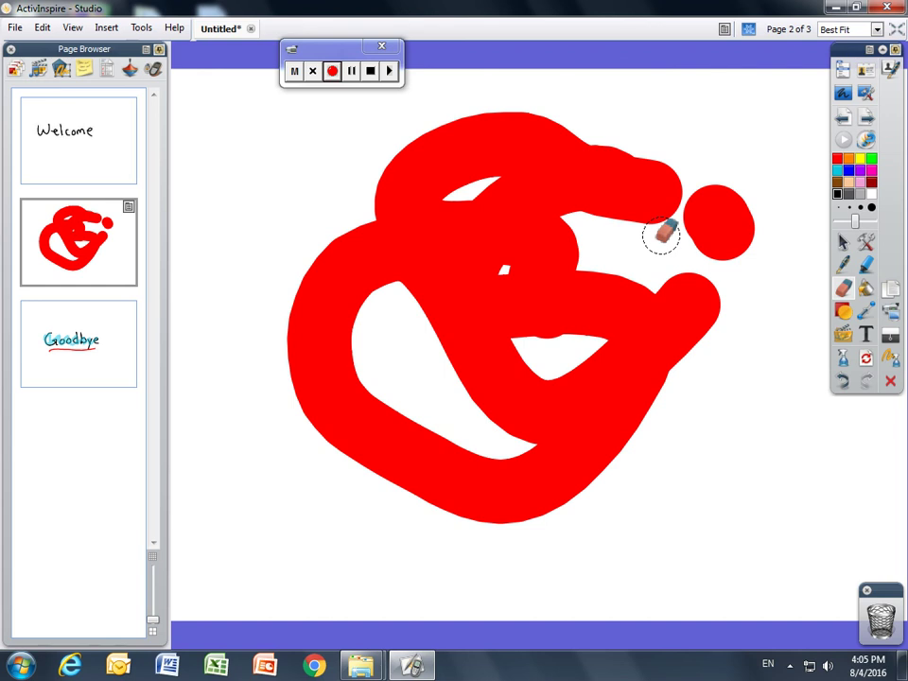
Clear the annotations from the second page, and undo and redo that clearing
{"action": "left_click", "coordinate": [843, 357]}
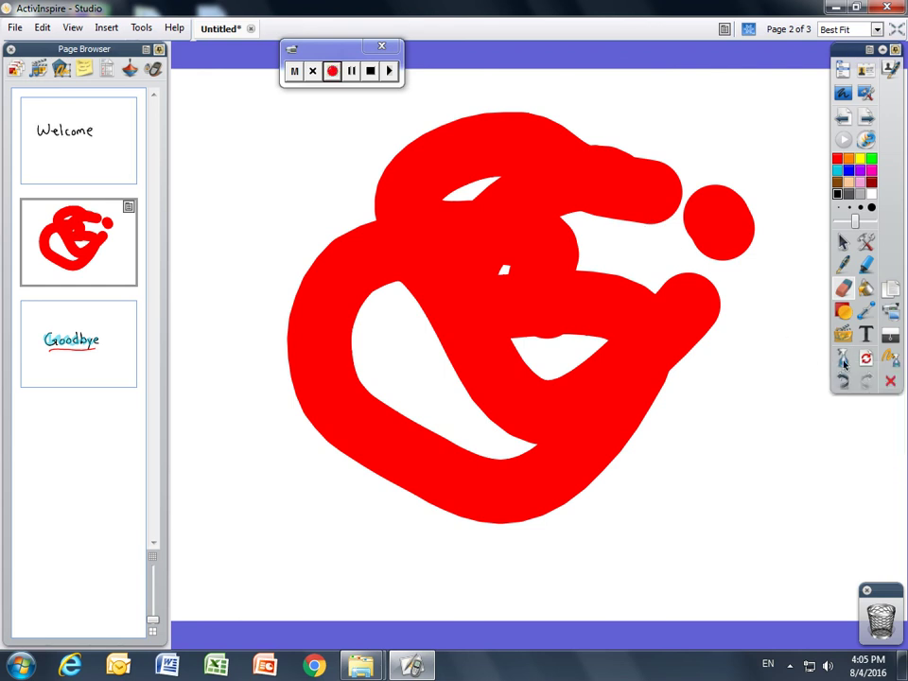
{"action": "left_click", "coordinate": [843, 359]}
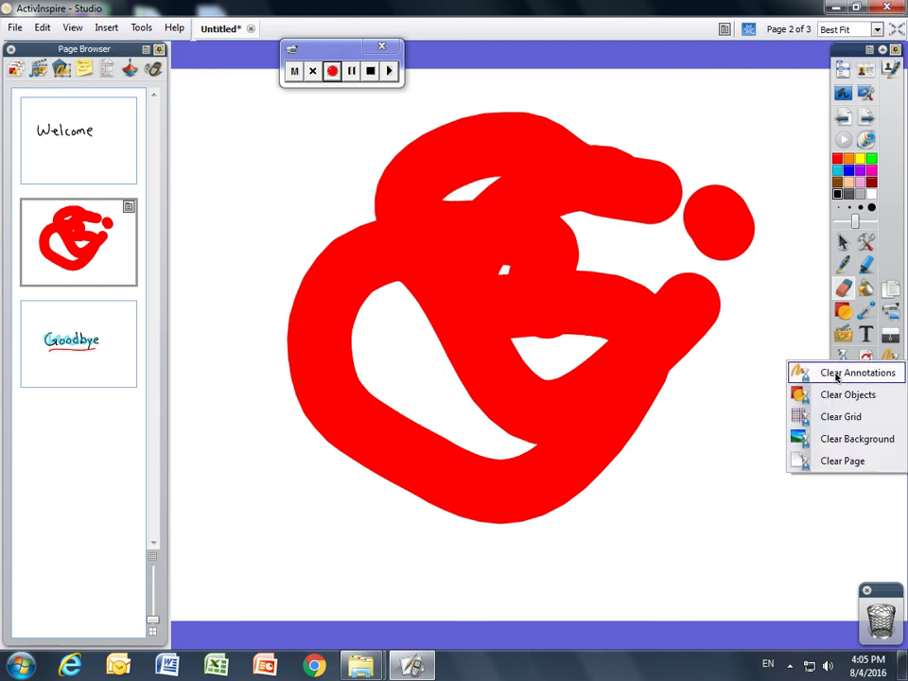
{"action": "left_click", "coordinate": [837, 372]}
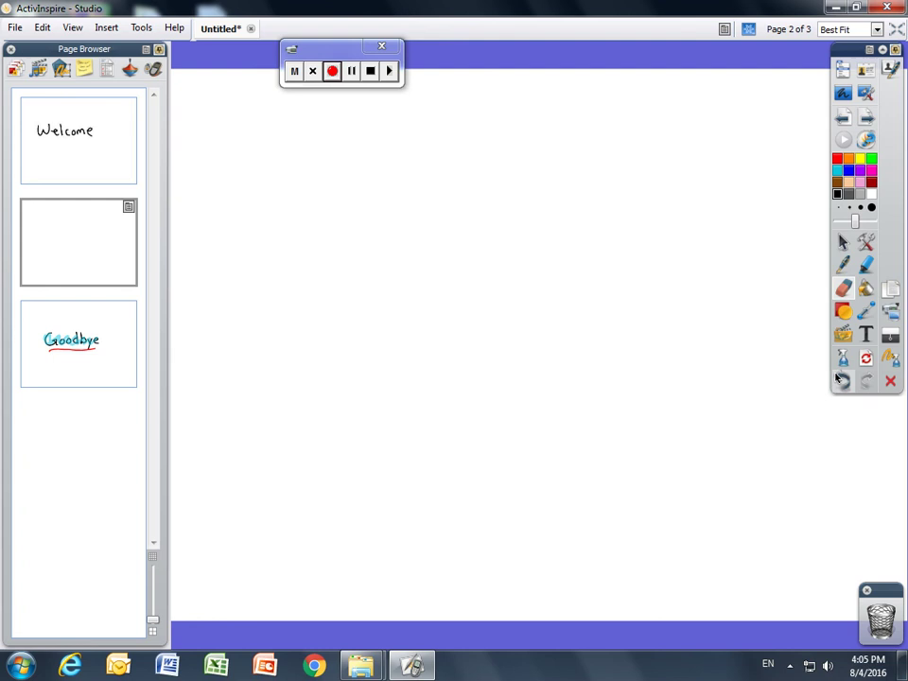
{"action": "left_click", "coordinate": [841, 380]}
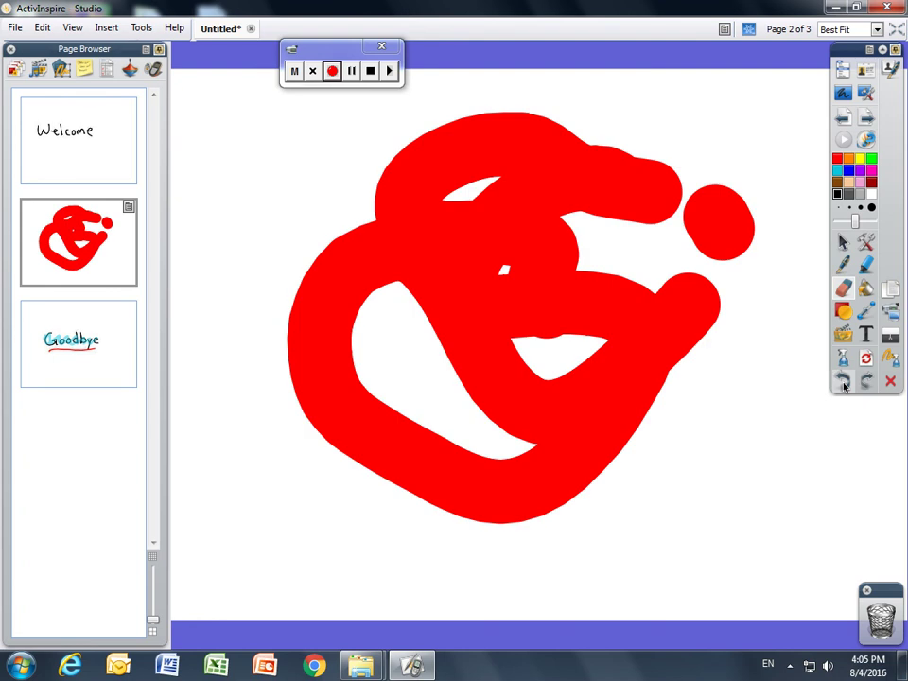
{"action": "left_click", "coordinate": [867, 381]}
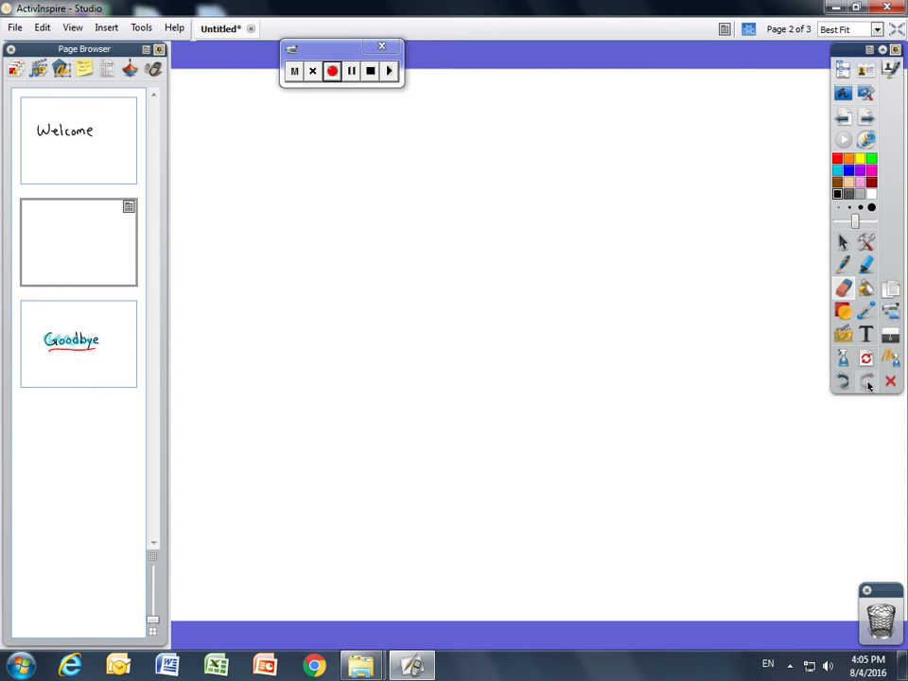
Cover the "Goodbye" page with the Revealer, uncover it downward past the red underline, and turn the Revealer off
{"action": "left_click", "coordinate": [104, 371]}
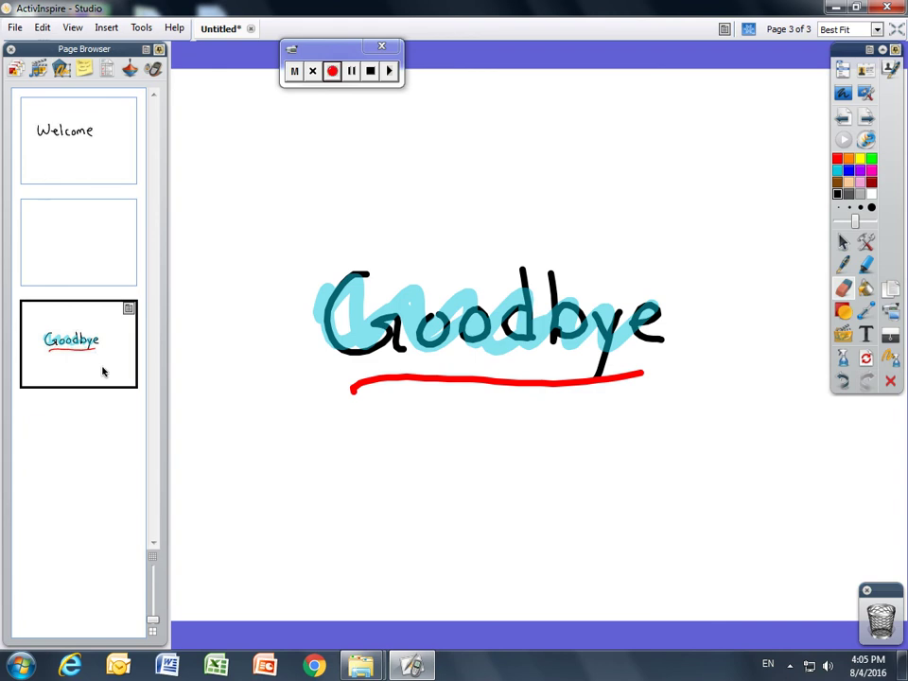
{"action": "left_click", "coordinate": [865, 242]}
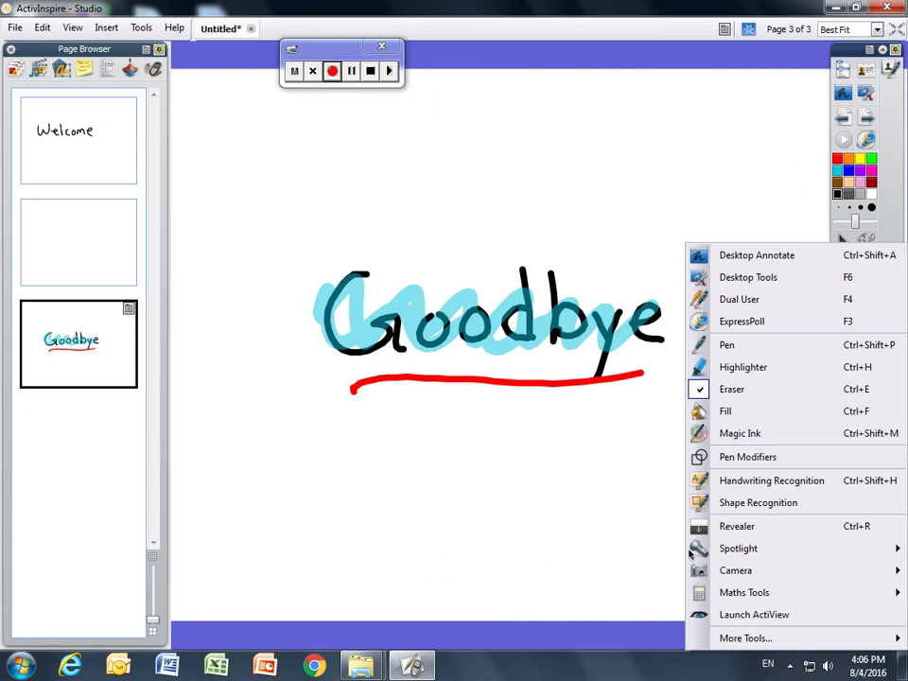
{"action": "left_click", "coordinate": [737, 526]}
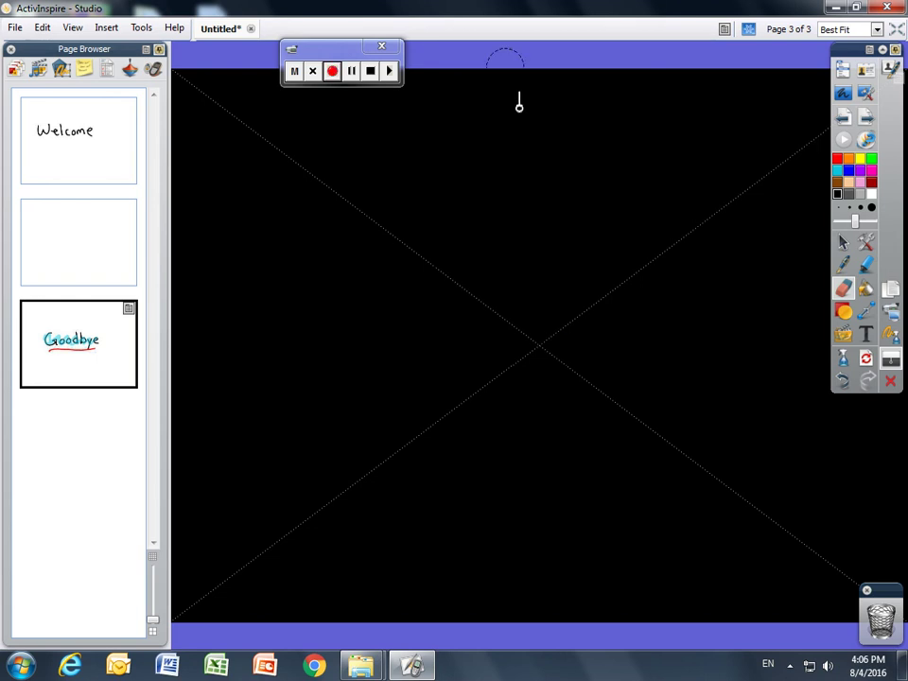
{"action": "mouse_move", "coordinate": [519, 95]}
{"action": "left_mouse_down"}
{"action": "mouse_move", "coordinate": [522, 384]}
{"action": "mouse_move", "coordinate": [492, 533]}
{"action": "mouse_move", "coordinate": [493, 355]}
{"action": "mouse_move", "coordinate": [498, 333]}
{"action": "mouse_move", "coordinate": [510, 459]}
{"action": "mouse_move", "coordinate": [540, 270]}
{"action": "mouse_move", "coordinate": [539, 478]}
{"action": "left_mouse_up"}
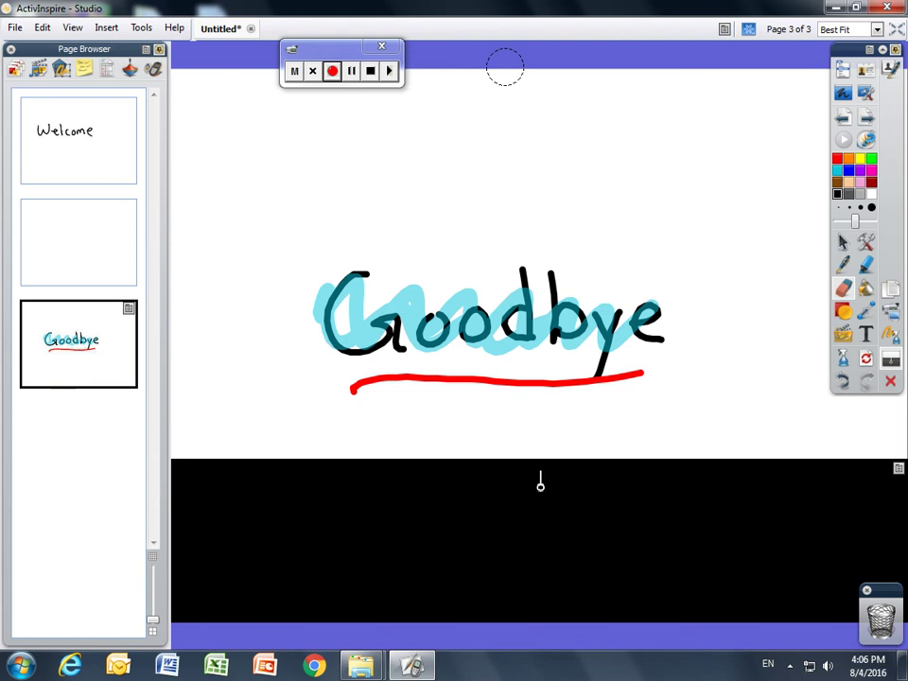
{"action": "left_click", "coordinate": [894, 363]}
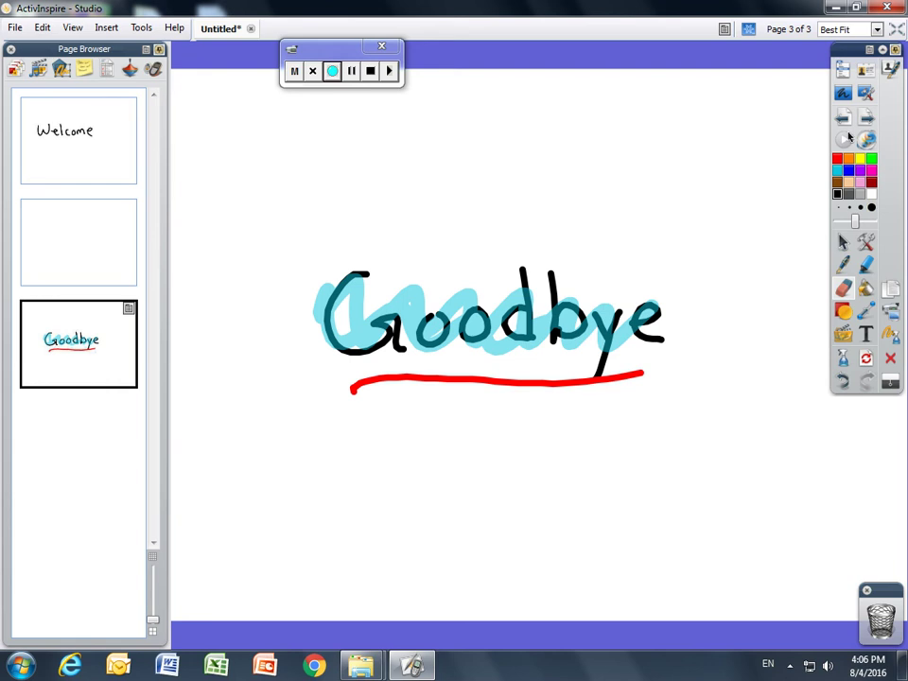
Move the blank second page below the "Goodbye" page and restore the original page order
{"action": "left_click", "coordinate": [94, 259]}
{"action": "left_click_drag", "start_coordinate": [96, 257], "coordinate": [105, 393]}
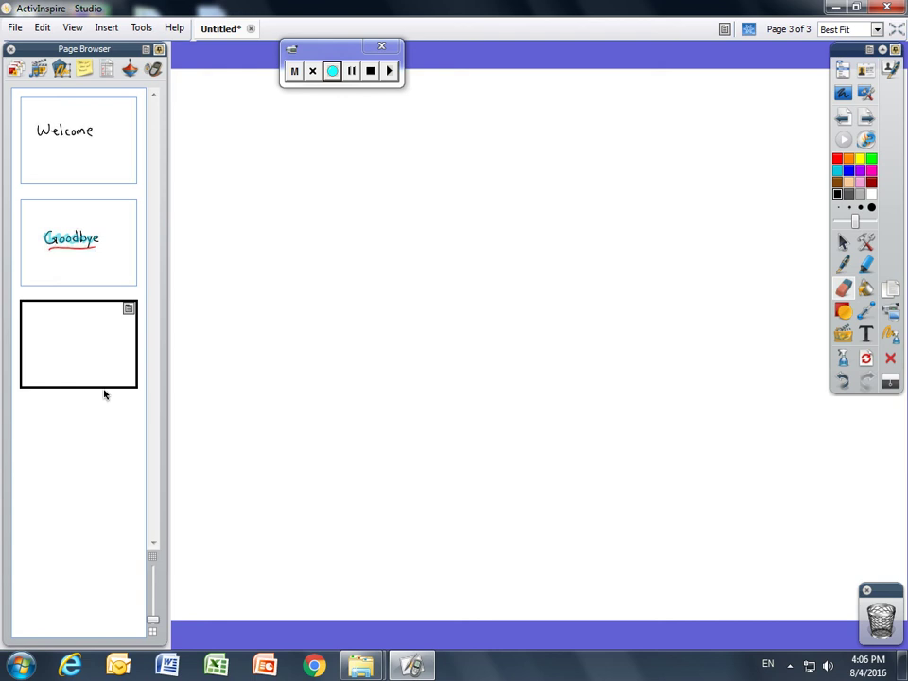
{"action": "left_click_drag", "start_coordinate": [106, 274], "coordinate": [114, 356]}
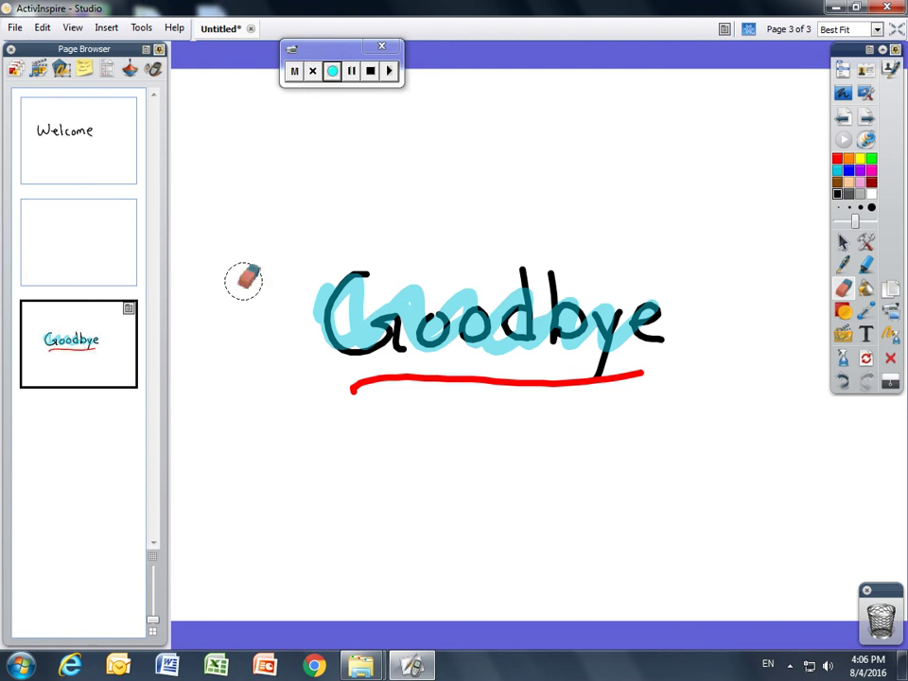
Flip back and forth between the blank second page and the "Goodbye" page, ending on the blank page
{"action": "left_click", "coordinate": [120, 259]}
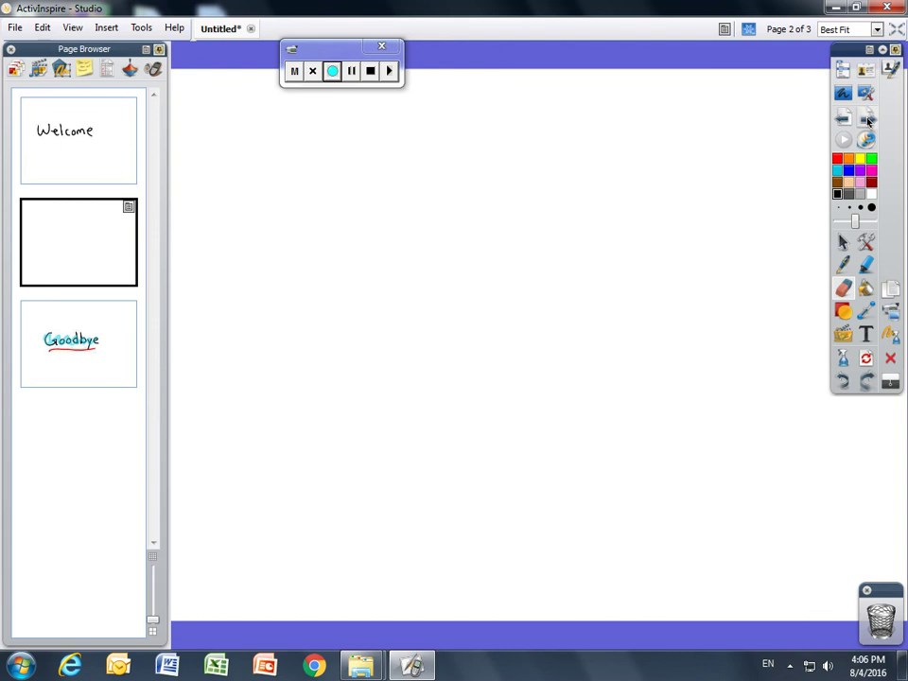
{"action": "left_click", "coordinate": [864, 120]}
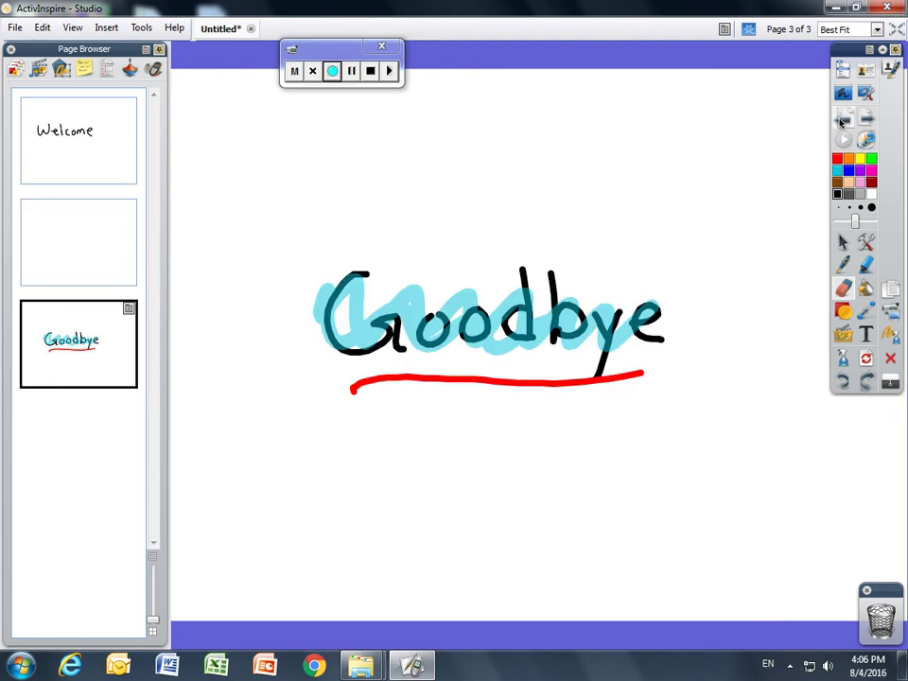
{"action": "left_click", "coordinate": [841, 120]}
{"action": "left_click", "coordinate": [865, 119]}
{"action": "left_click", "coordinate": [843, 119]}
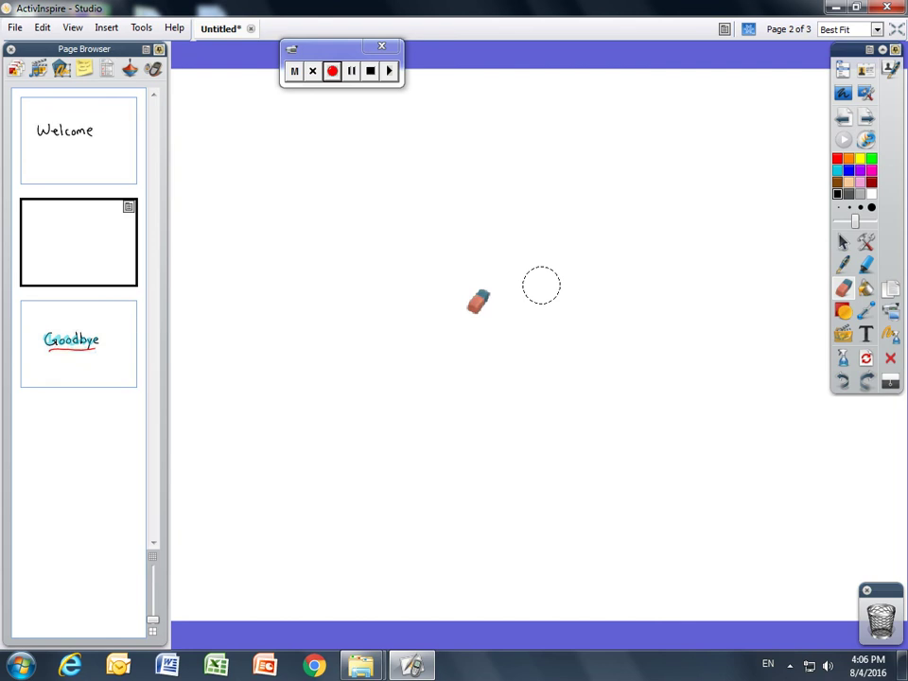
Insert a blank page after the current second page
{"action": "left_click", "coordinate": [132, 207]}
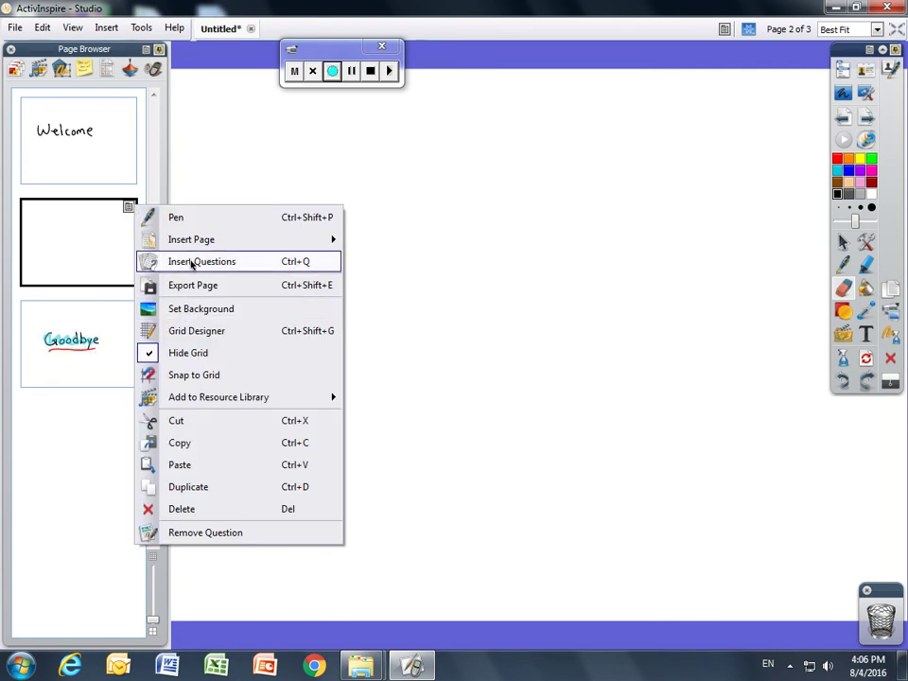
{"action": "mouse_move", "coordinate": [225, 244]}
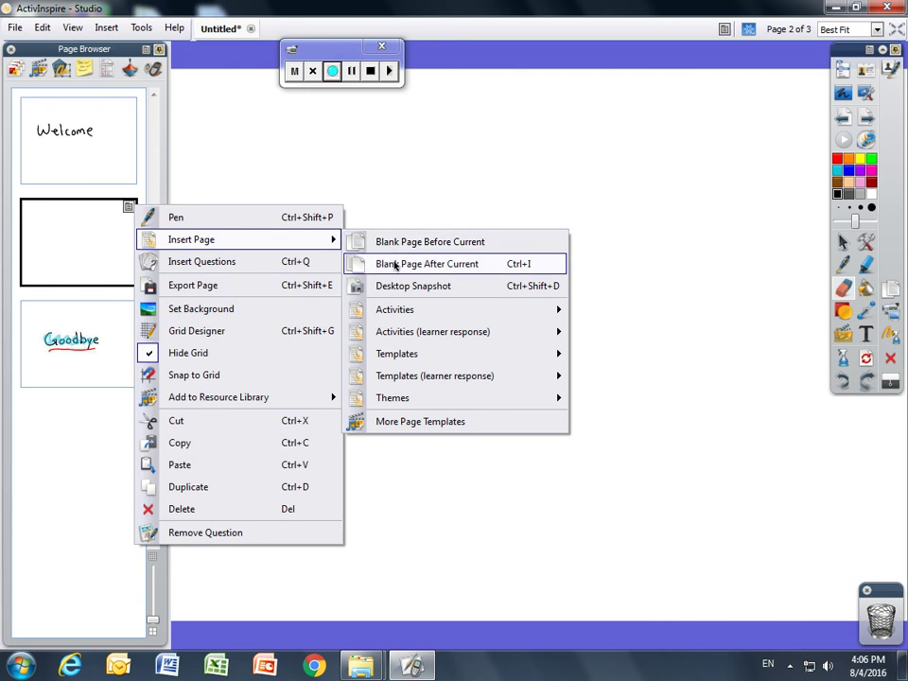
{"action": "left_click", "coordinate": [390, 263]}
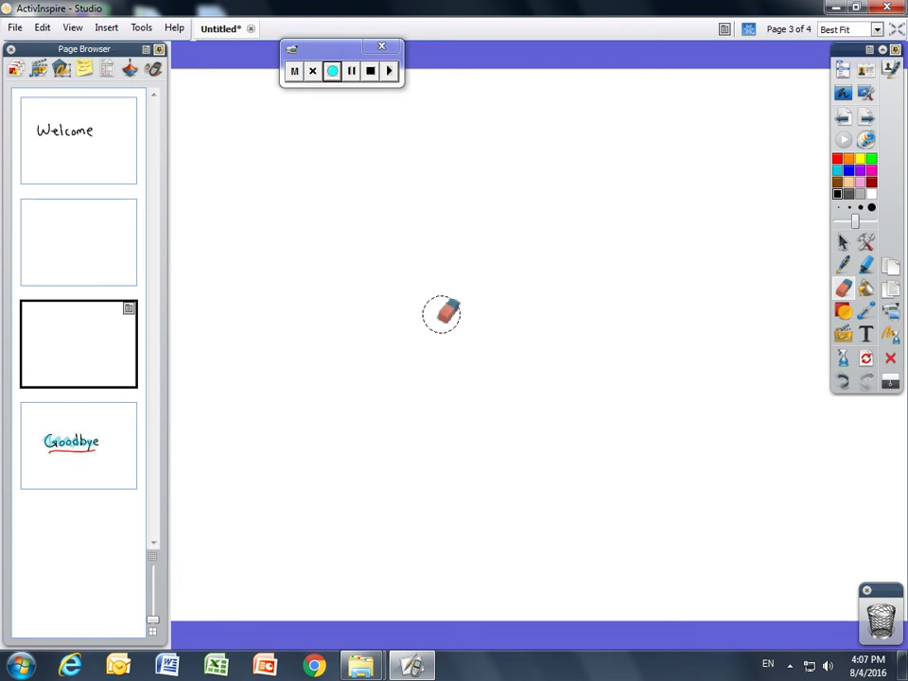
Show the Easy Interactive Driver's calibration options, dismiss them, and erase the stray red dot from the new page
{"action": "left_click", "coordinate": [843, 266]}
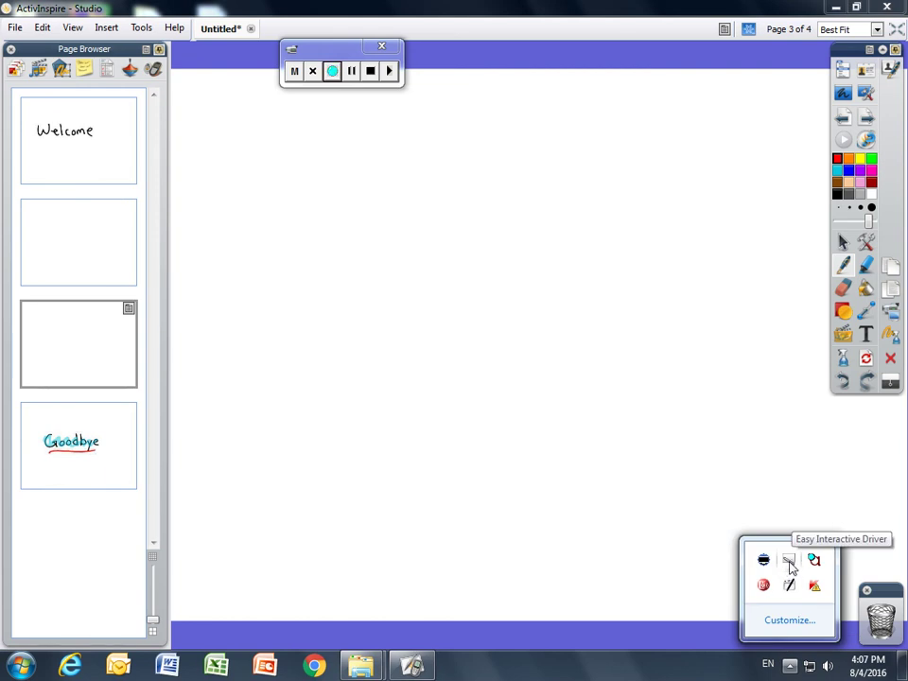
{"action": "right_click", "coordinate": [790, 563]}
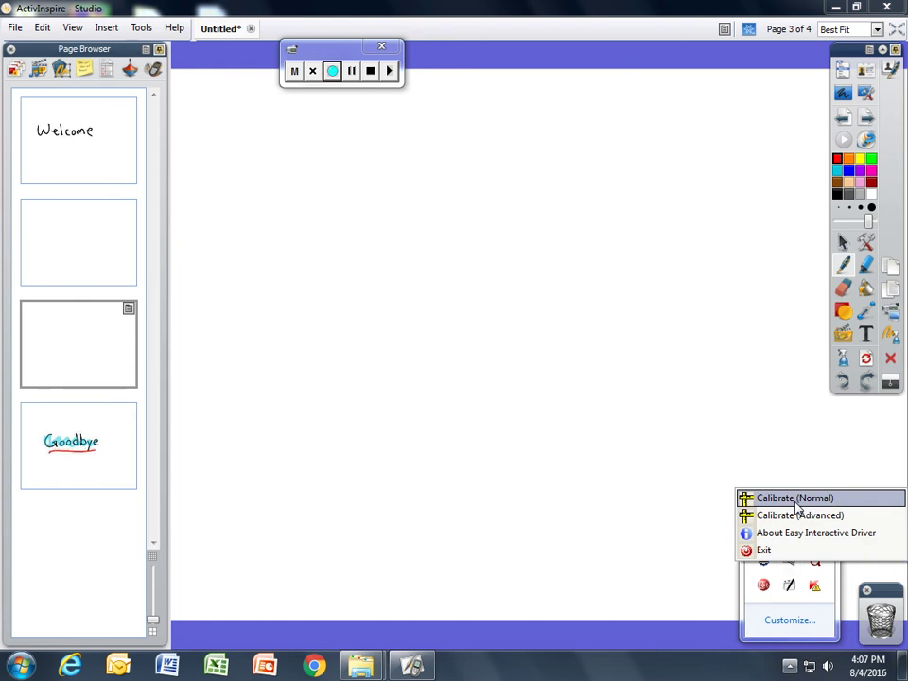
{"action": "left_click", "coordinate": [663, 520]}
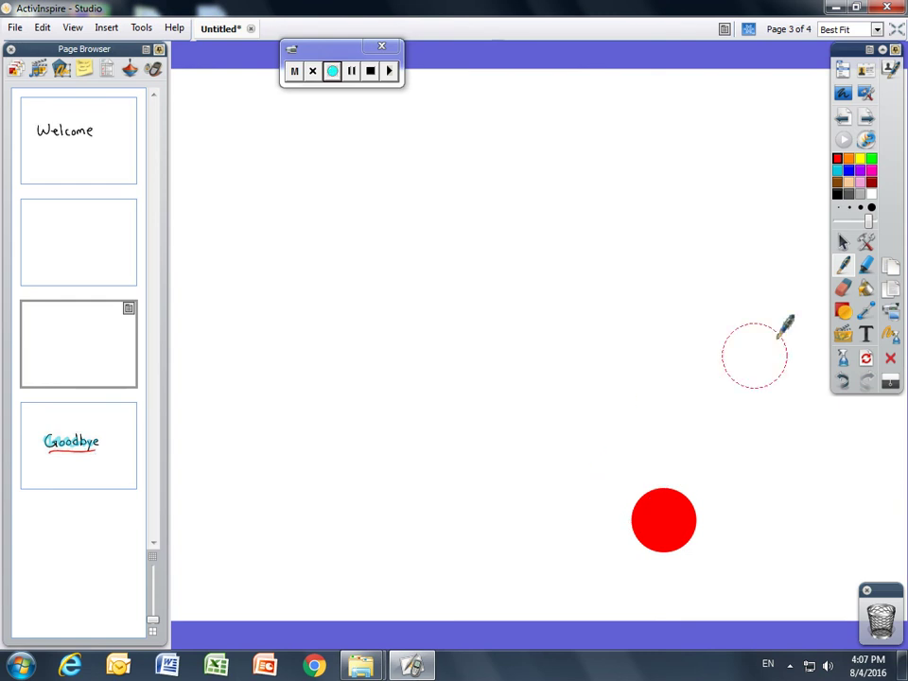
{"action": "left_click", "coordinate": [843, 287]}
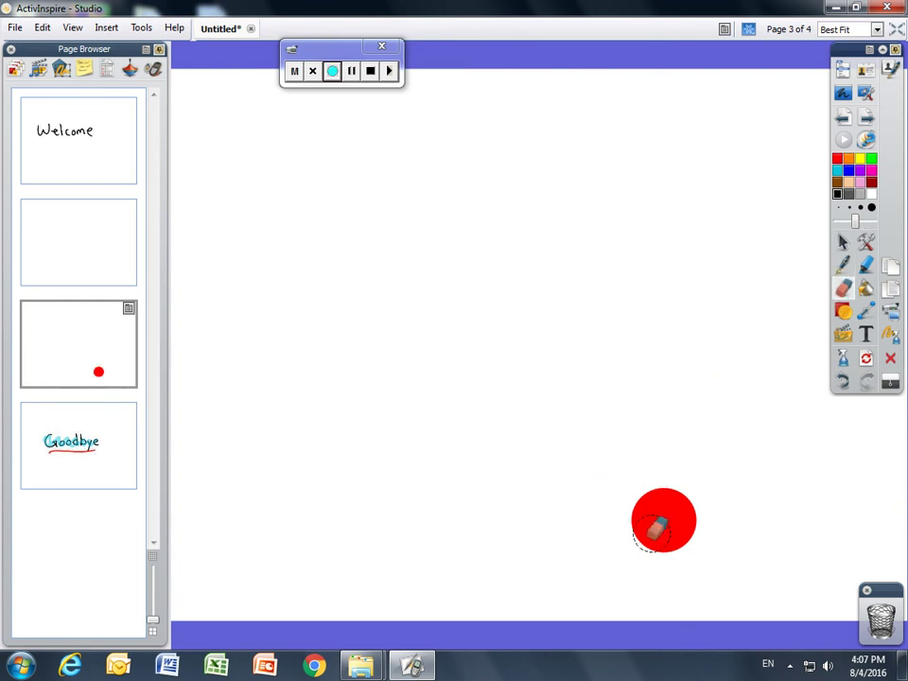
{"action": "mouse_move", "coordinate": [648, 531]}
{"action": "left_mouse_down"}
{"action": "mouse_move", "coordinate": [669, 530]}
{"action": "mouse_move", "coordinate": [675, 547]}
{"action": "left_mouse_up"}
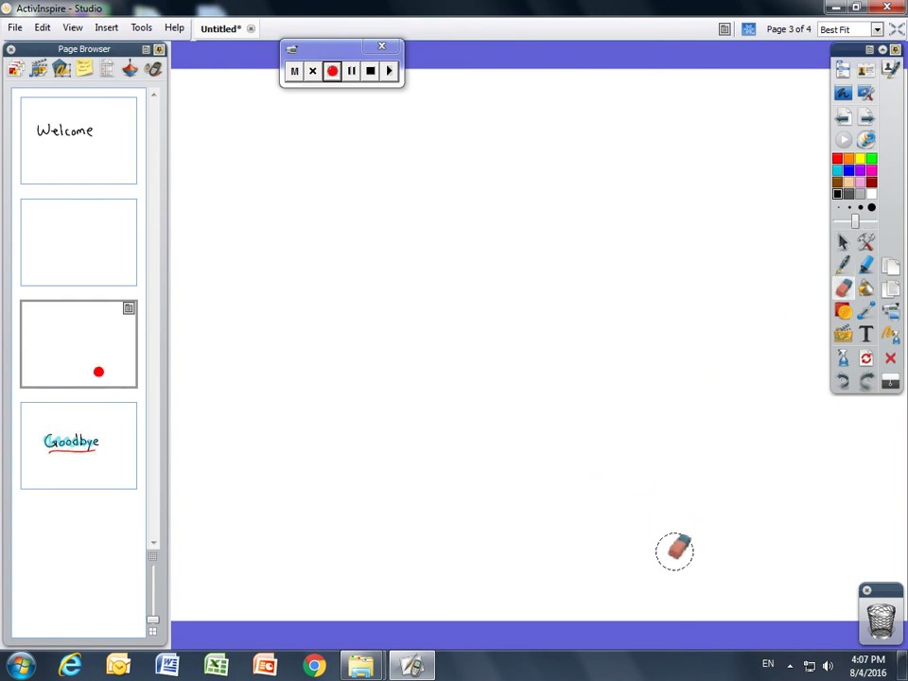
{"action": "left_click", "coordinate": [843, 244]}
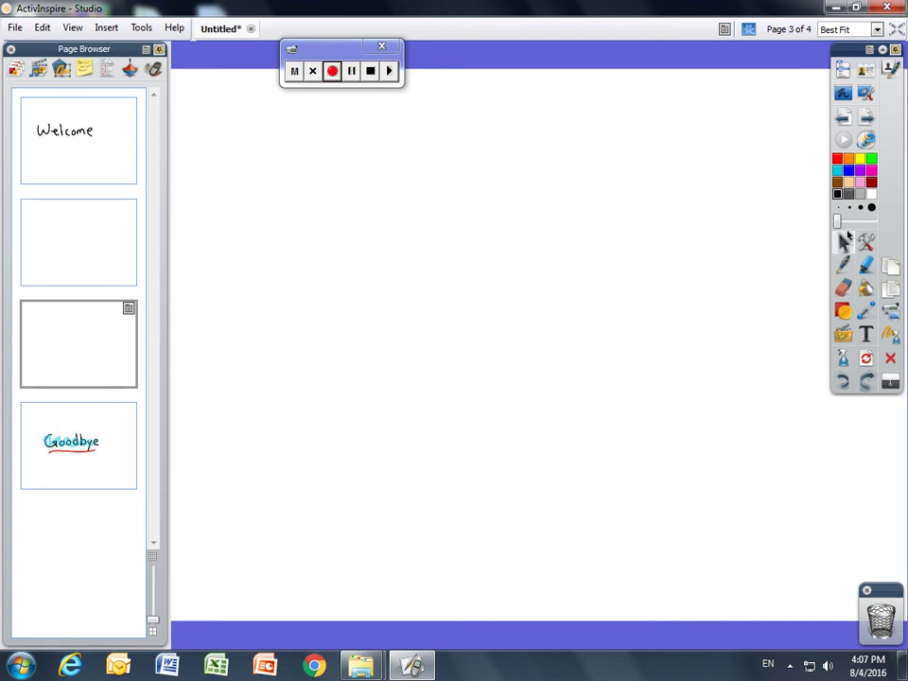
Switch to the desktop with Desktop Tools and look through the Camera and More Tools options
{"action": "left_click", "coordinate": [866, 96]}
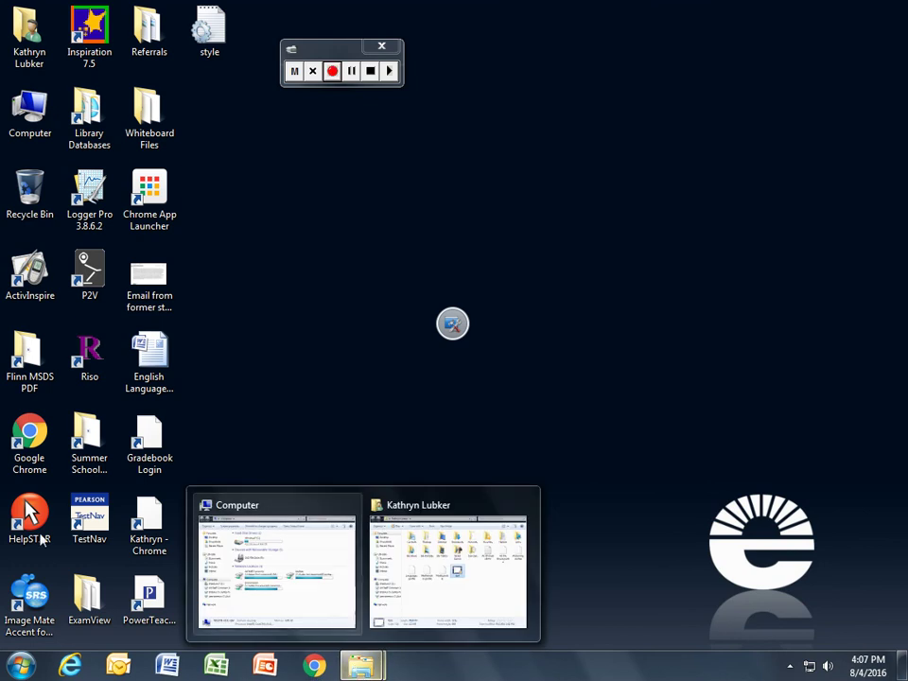
{"action": "left_click", "coordinate": [452, 324]}
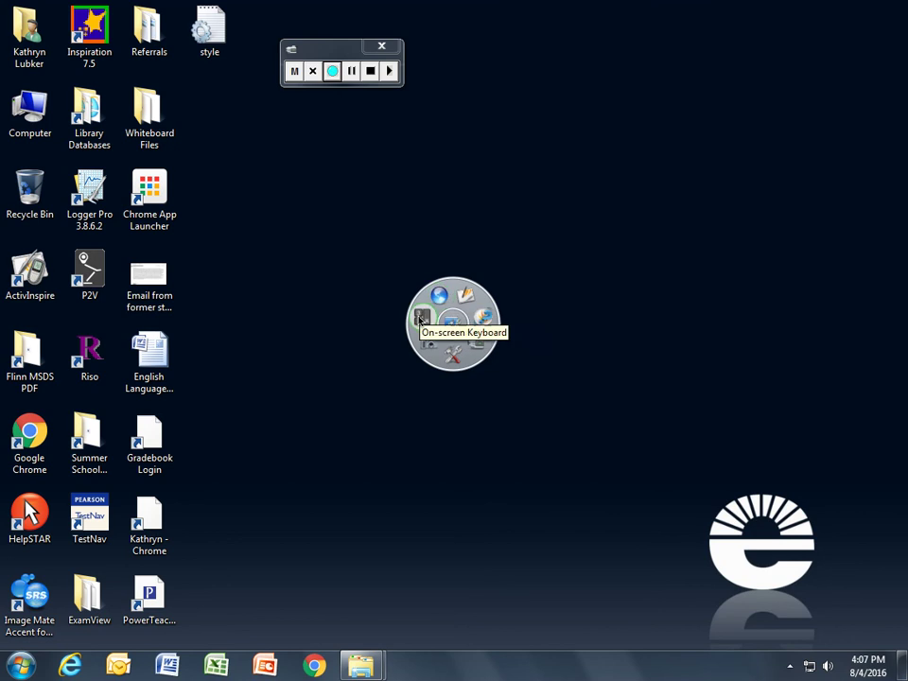
{"action": "left_click", "coordinate": [434, 352]}
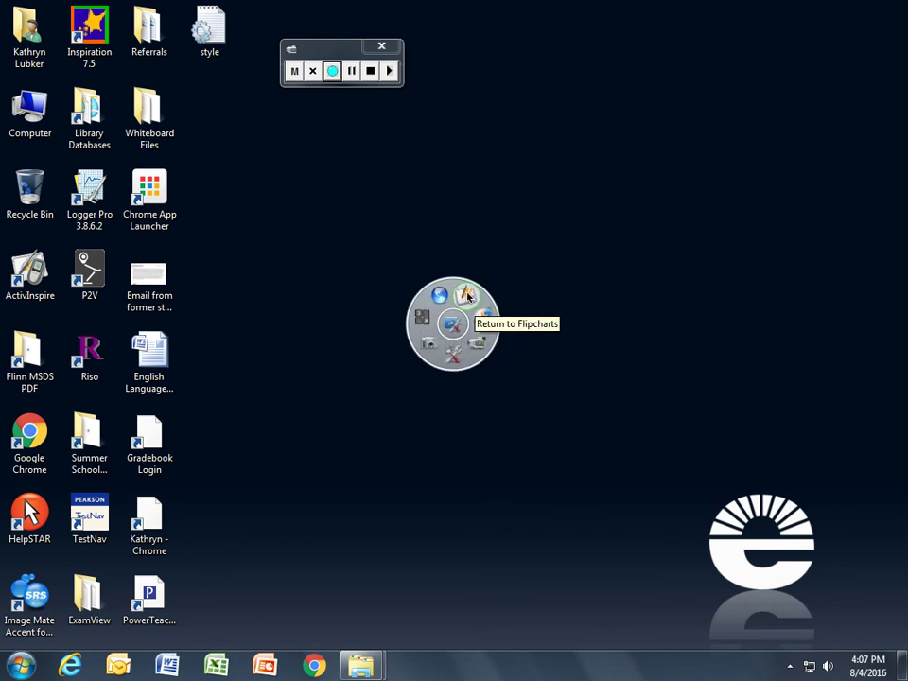
{"action": "left_click", "coordinate": [430, 347]}
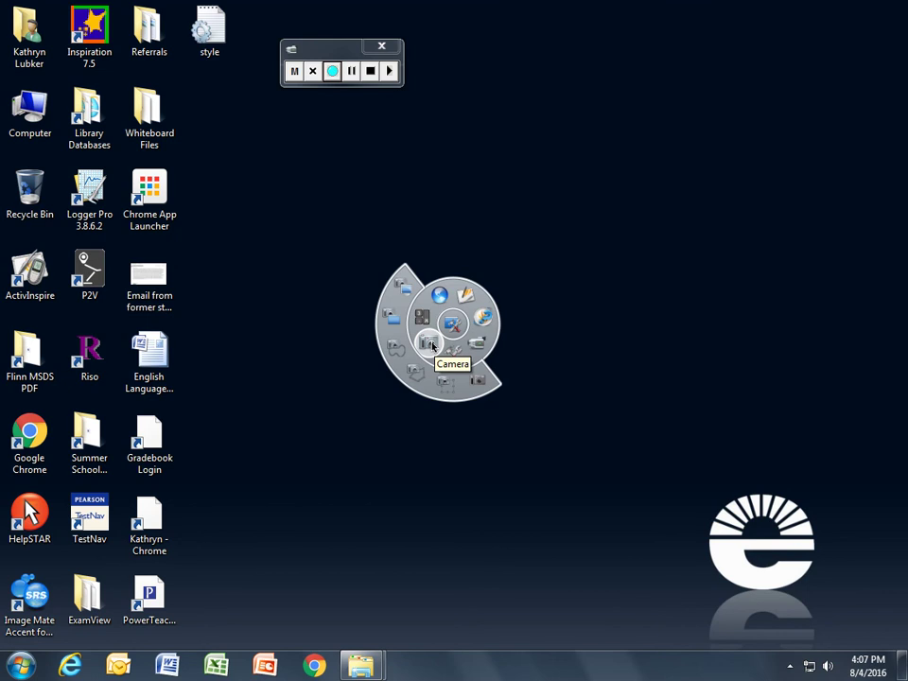
{"action": "left_click", "coordinate": [450, 353]}
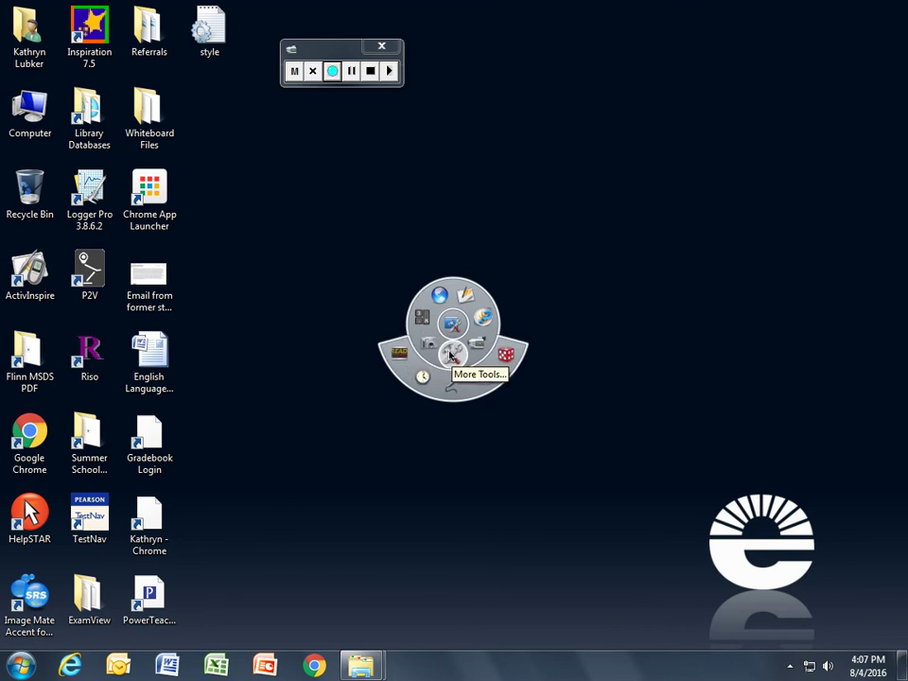
Open the desktop Clock in digital view, show its countdown settings, and close the clock without starting a countdown
{"action": "left_click", "coordinate": [417, 375]}
{"action": "left_click", "coordinate": [450, 333]}
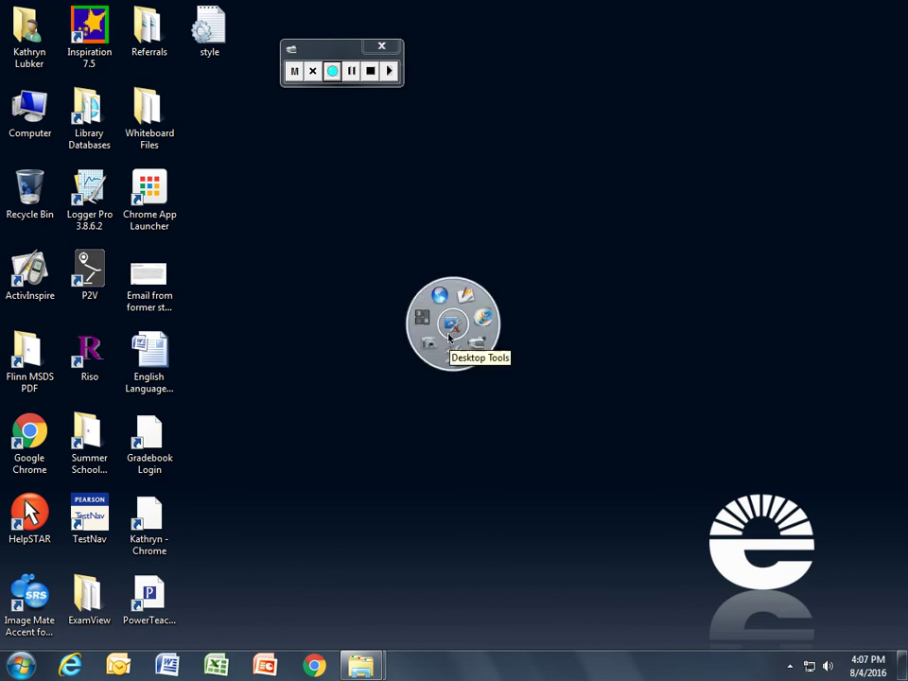
{"action": "left_click", "coordinate": [446, 350]}
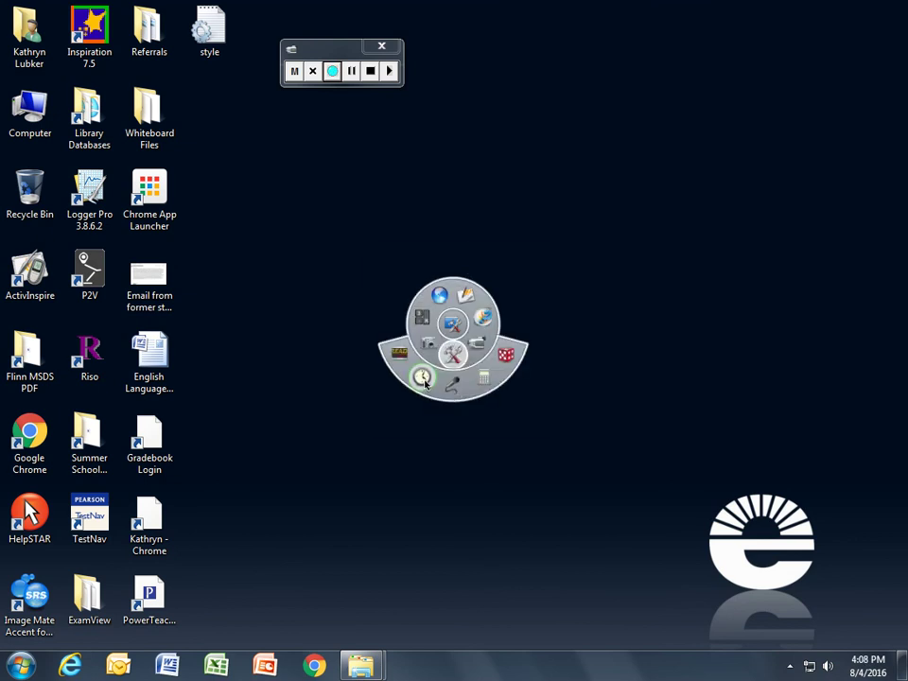
{"action": "left_click", "coordinate": [422, 380]}
{"action": "left_click", "coordinate": [421, 406]}
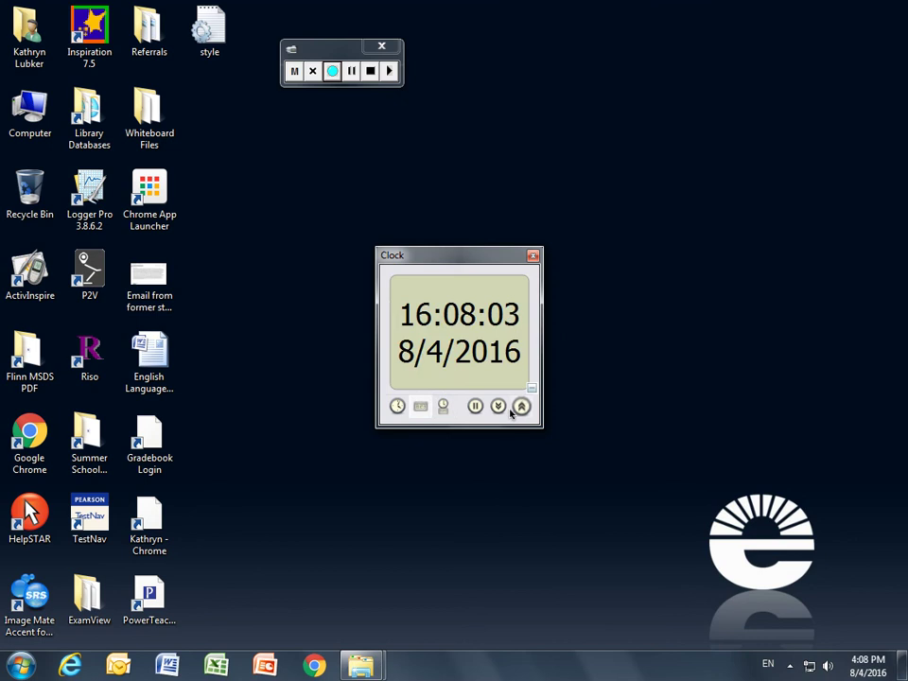
{"action": "left_click", "coordinate": [499, 406]}
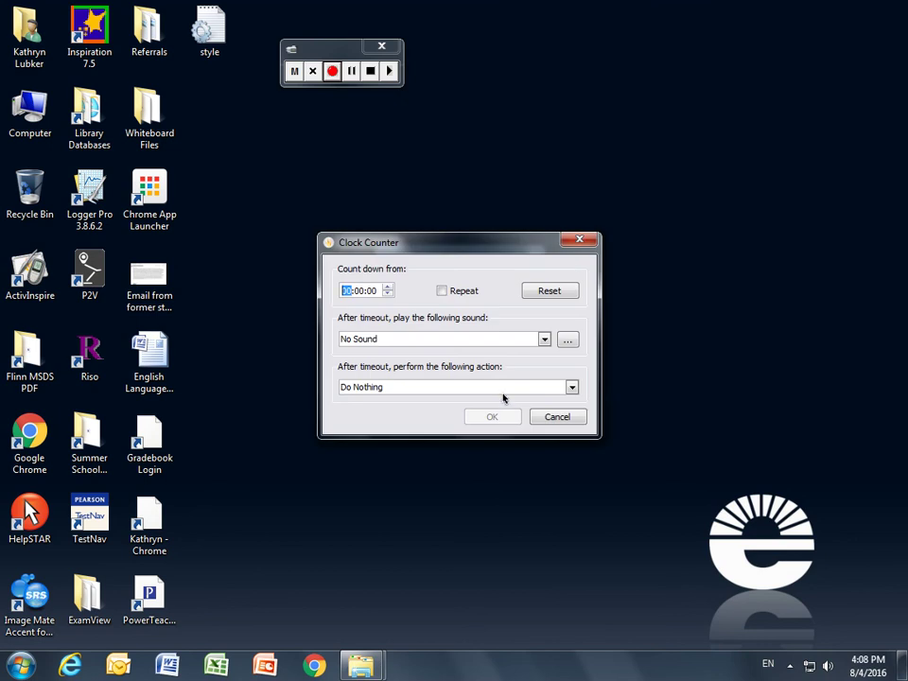
{"action": "left_click", "coordinate": [584, 242]}
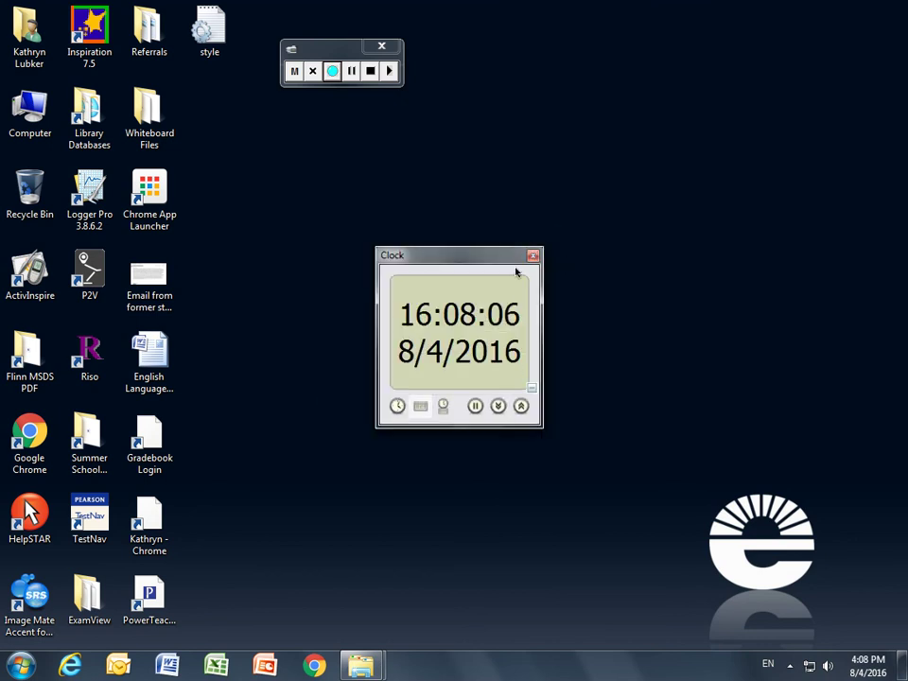
{"action": "left_click", "coordinate": [533, 256]}
Return from Desktop Tools to the flipchart
{"action": "left_click", "coordinate": [454, 335]}
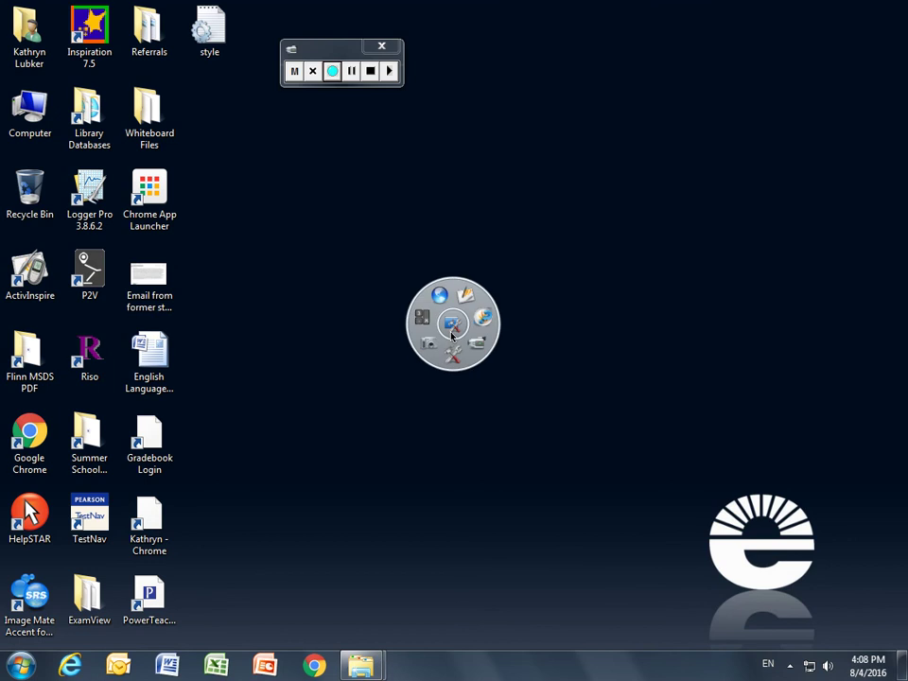
{"action": "left_click", "coordinate": [453, 354]}
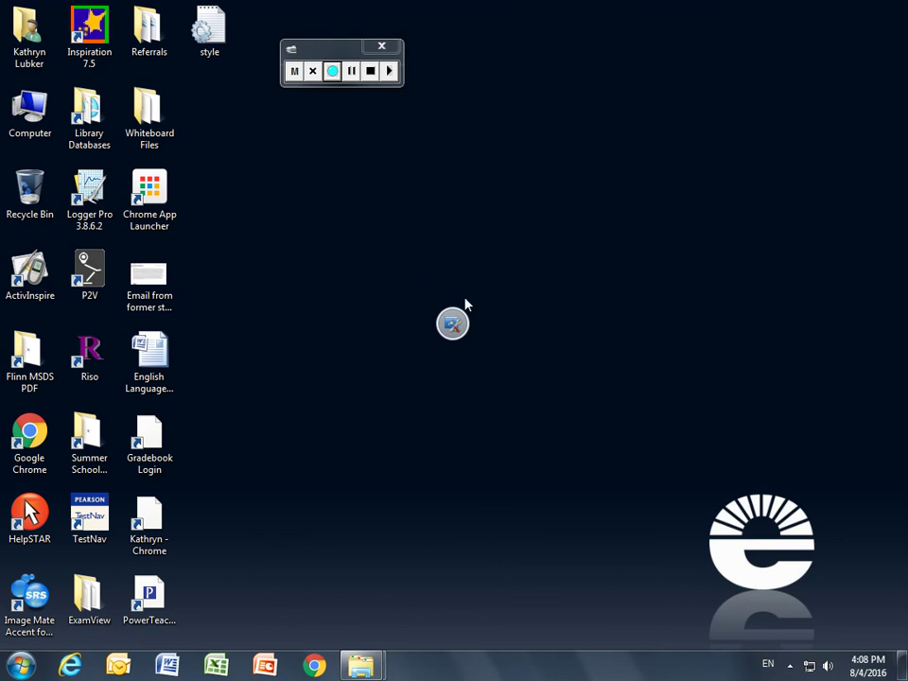
{"action": "mouse_move", "coordinate": [458, 315]}
{"action": "left_click", "coordinate": [473, 295]}
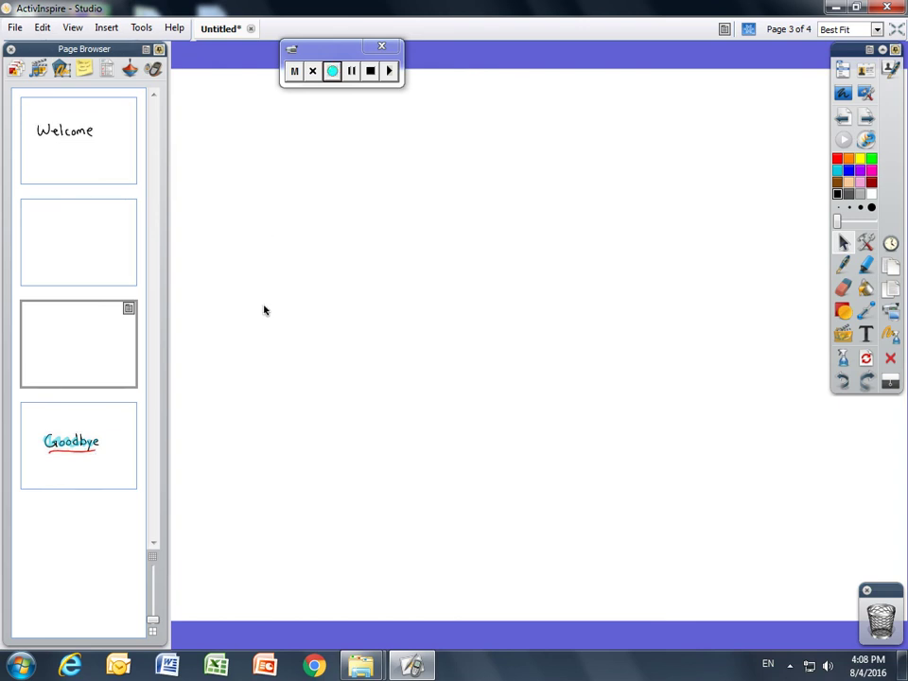
Draw a thick red scribble on the blank third page and erase it completely
{"action": "left_click", "coordinate": [842, 267]}
{"action": "mouse_move", "coordinate": [270, 247]}
{"action": "left_mouse_down"}
{"action": "mouse_move", "coordinate": [285, 350]}
{"action": "mouse_move", "coordinate": [302, 324]}
{"action": "left_mouse_up"}
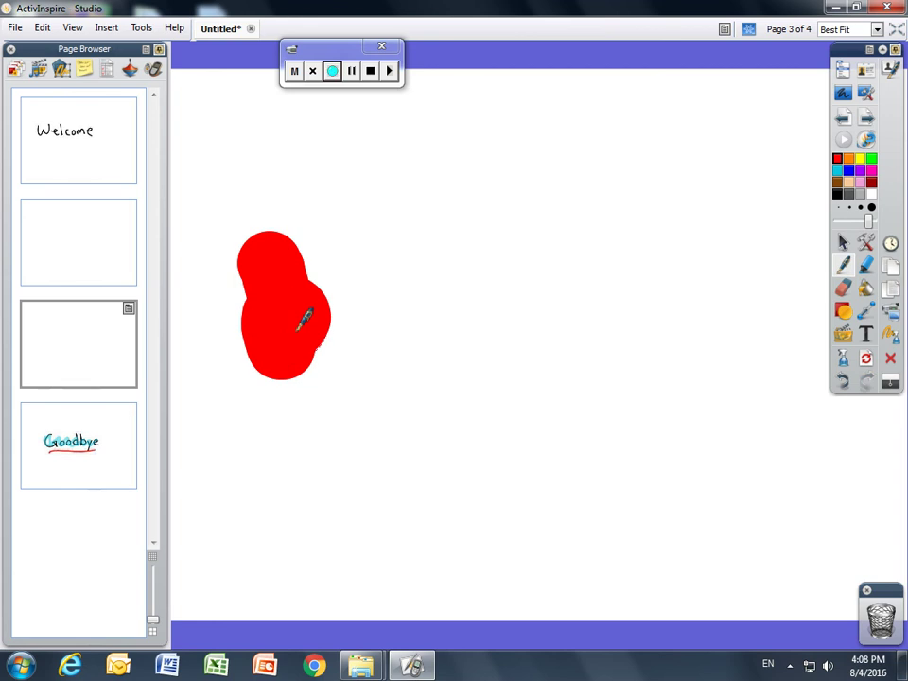
{"action": "left_click", "coordinate": [842, 290]}
{"action": "mouse_move", "coordinate": [331, 378]}
{"action": "left_mouse_down"}
{"action": "mouse_move", "coordinate": [262, 349]}
{"action": "mouse_move", "coordinate": [300, 366]}
{"action": "mouse_move", "coordinate": [336, 336]}
{"action": "mouse_move", "coordinate": [251, 253]}
{"action": "left_mouse_up"}
{"action": "left_click", "coordinate": [865, 357]}
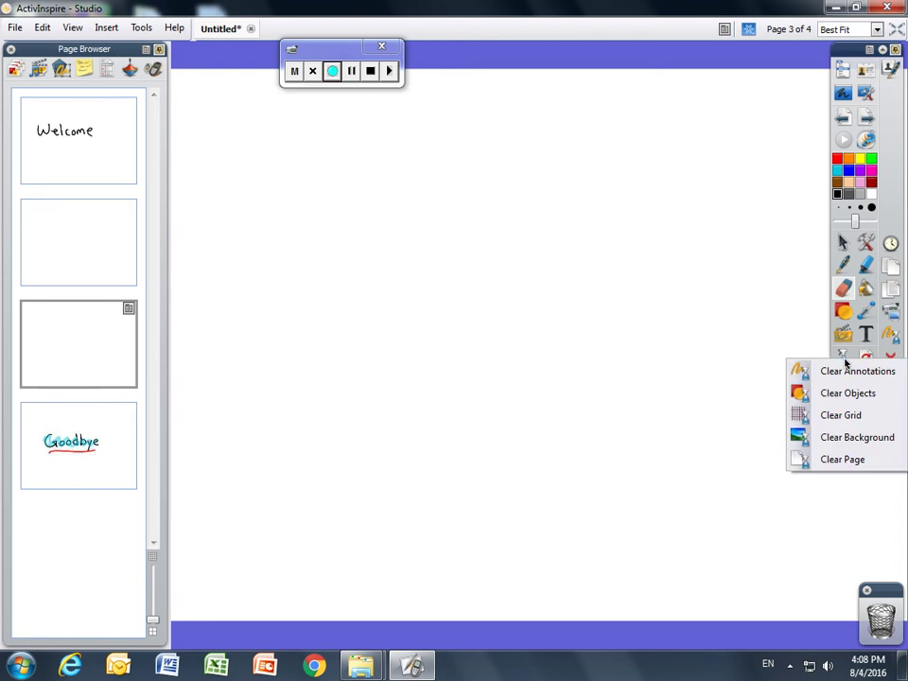
Handwrite "bitly.com" on the third page with the Pen set to black and the thinnest width
{"action": "left_click", "coordinate": [842, 265]}
{"action": "left_click_drag", "start_coordinate": [855, 221], "coordinate": [836, 221]}
{"action": "left_click", "coordinate": [837, 194]}
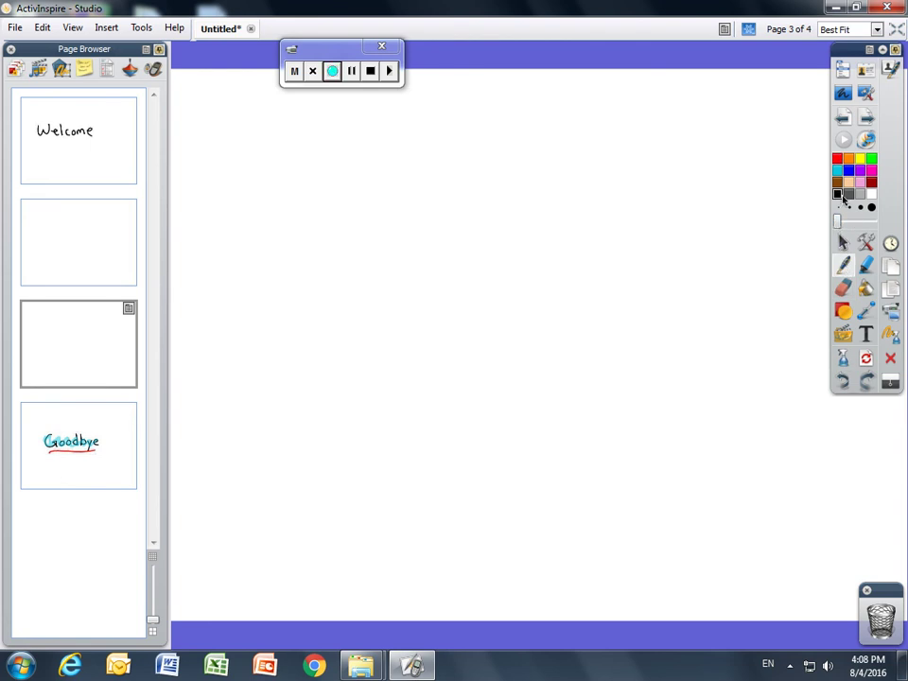
{"action": "mouse_move", "coordinate": [257, 253]}
{"action": "left_mouse_down"}
{"action": "mouse_move", "coordinate": [261, 299]}
{"action": "mouse_move", "coordinate": [297, 304]}
{"action": "mouse_move", "coordinate": [263, 337]}
{"action": "left_mouse_up"}
{"action": "left_click_drag", "start_coordinate": [314, 303], "coordinate": [322, 328]}
{"action": "left_click", "coordinate": [311, 281]}
{"action": "mouse_move", "coordinate": [340, 238]}
{"action": "left_mouse_down"}
{"action": "mouse_move", "coordinate": [352, 329]}
{"action": "mouse_move", "coordinate": [365, 298]}
{"action": "left_mouse_up"}
{"action": "left_click_drag", "start_coordinate": [368, 236], "coordinate": [376, 327]}
{"action": "mouse_move", "coordinate": [381, 304]}
{"action": "left_mouse_down"}
{"action": "mouse_move", "coordinate": [405, 326]}
{"action": "mouse_move", "coordinate": [406, 359]}
{"action": "left_mouse_up"}
{"action": "left_click", "coordinate": [428, 324]}
{"action": "mouse_move", "coordinate": [470, 304]}
{"action": "left_mouse_down"}
{"action": "mouse_move", "coordinate": [468, 327]}
{"action": "mouse_move", "coordinate": [490, 306]}
{"action": "left_mouse_up"}
{"action": "mouse_move", "coordinate": [511, 327]}
{"action": "left_mouse_down"}
{"action": "mouse_move", "coordinate": [522, 314]}
{"action": "mouse_move", "coordinate": [547, 312]}
{"action": "left_mouse_up"}
Continue the handwritten web address with "/ECS1" in the same thin black pen
{"action": "mouse_move", "coordinate": [588, 243]}
{"action": "left_mouse_down"}
{"action": "mouse_move", "coordinate": [552, 338]}
{"action": "mouse_move", "coordinate": [594, 321]}
{"action": "mouse_move", "coordinate": [632, 254]}
{"action": "left_mouse_up"}
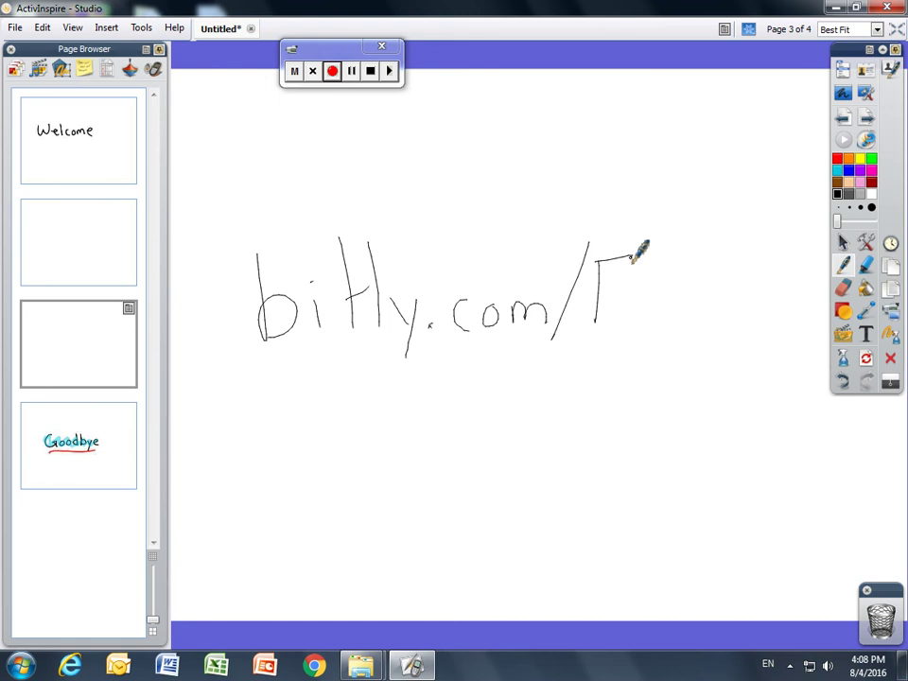
{"action": "left_click_drag", "start_coordinate": [598, 294], "coordinate": [627, 292]}
{"action": "left_click_drag", "start_coordinate": [596, 326], "coordinate": [631, 325]}
{"action": "left_click_drag", "start_coordinate": [669, 274], "coordinate": [674, 326]}
{"action": "mouse_move", "coordinate": [705, 255]}
{"action": "left_mouse_down"}
{"action": "mouse_move", "coordinate": [724, 295]}
{"action": "mouse_move", "coordinate": [698, 325]}
{"action": "left_mouse_up"}
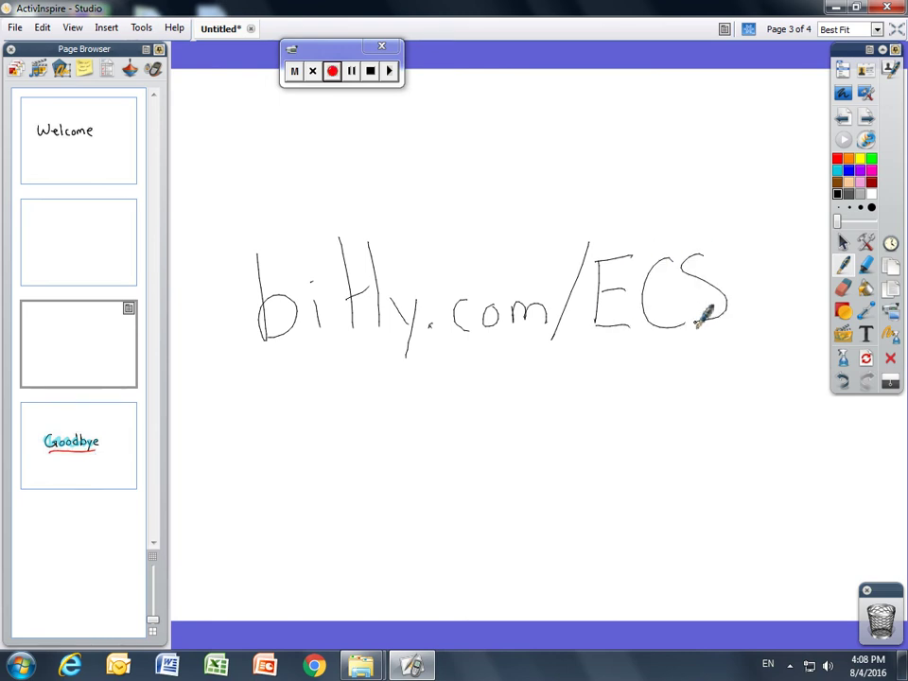
{"action": "mouse_move", "coordinate": [744, 257]}
{"action": "left_mouse_down"}
{"action": "mouse_move", "coordinate": [756, 245]}
{"action": "mouse_move", "coordinate": [757, 305]}
{"action": "mouse_move", "coordinate": [777, 305]}
{"action": "left_mouse_up"}
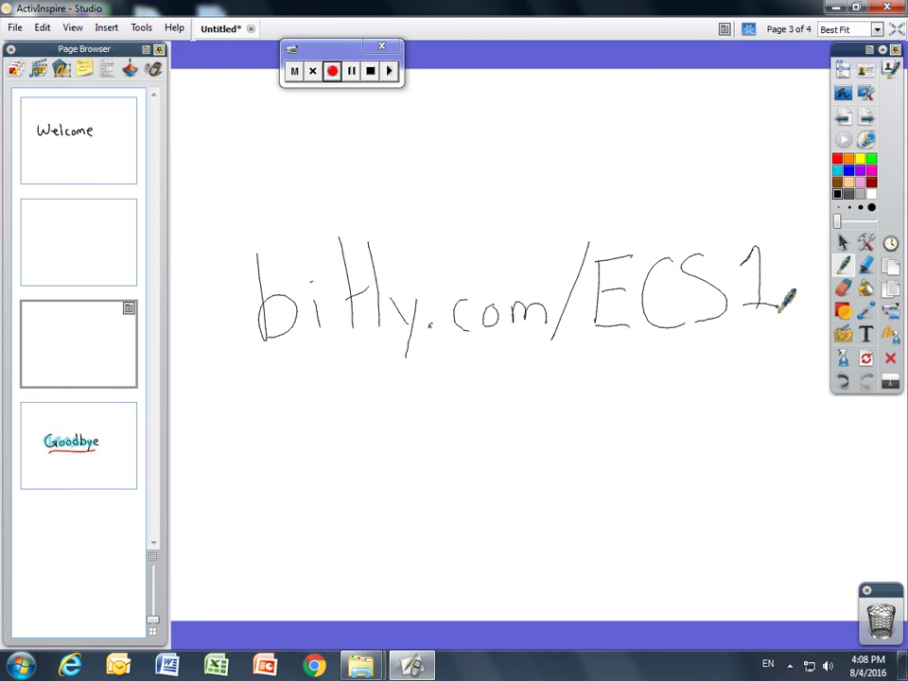
Set the main toolbox to Dock bottom and add "stop" to the end of the handwritten address
{"action": "left_click", "coordinate": [869, 49]}
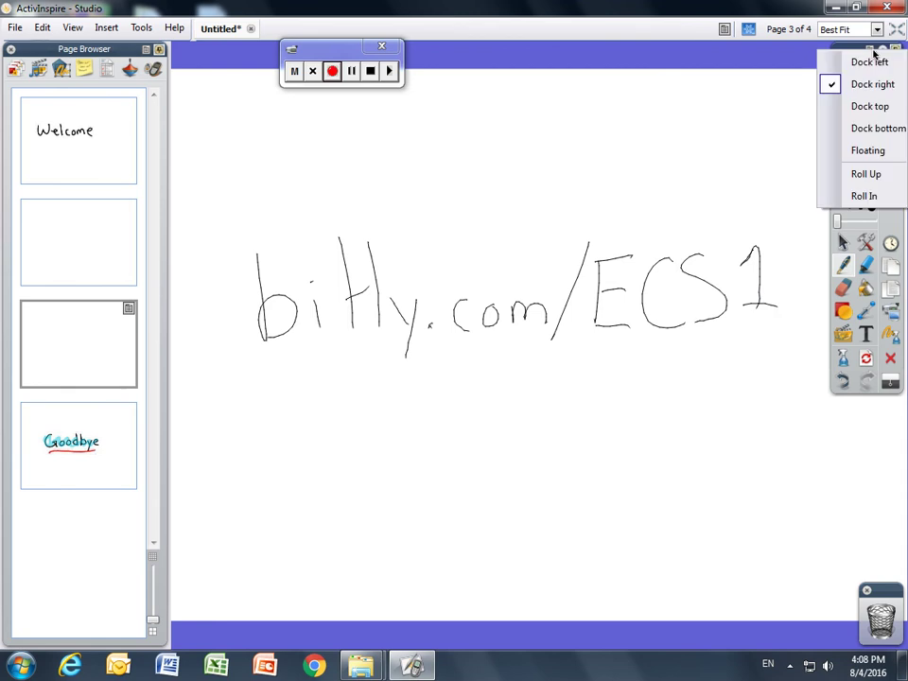
{"action": "left_click", "coordinate": [860, 129]}
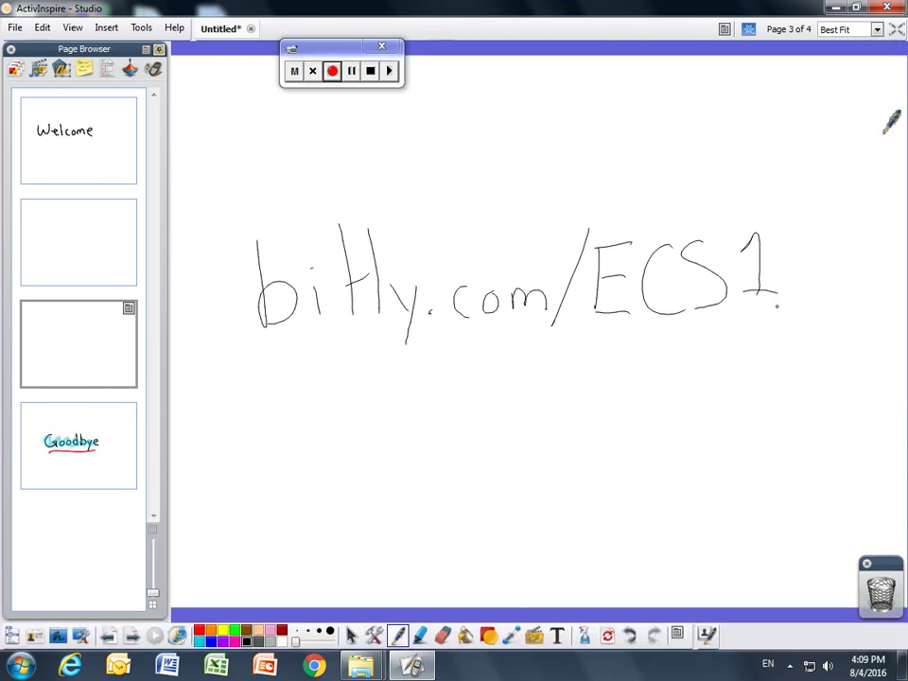
{"action": "left_click_drag", "start_coordinate": [811, 265], "coordinate": [788, 293]}
{"action": "mouse_move", "coordinate": [822, 229]}
{"action": "left_mouse_down"}
{"action": "mouse_move", "coordinate": [825, 288]}
{"action": "mouse_move", "coordinate": [848, 257]}
{"action": "mouse_move", "coordinate": [878, 307]}
{"action": "mouse_move", "coordinate": [880, 286]}
{"action": "left_mouse_up"}
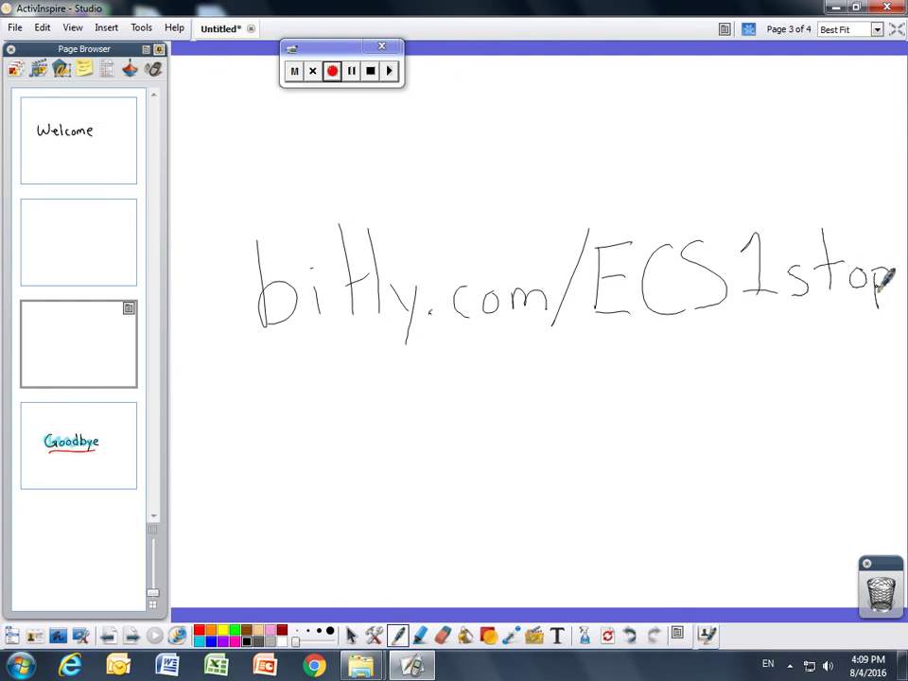